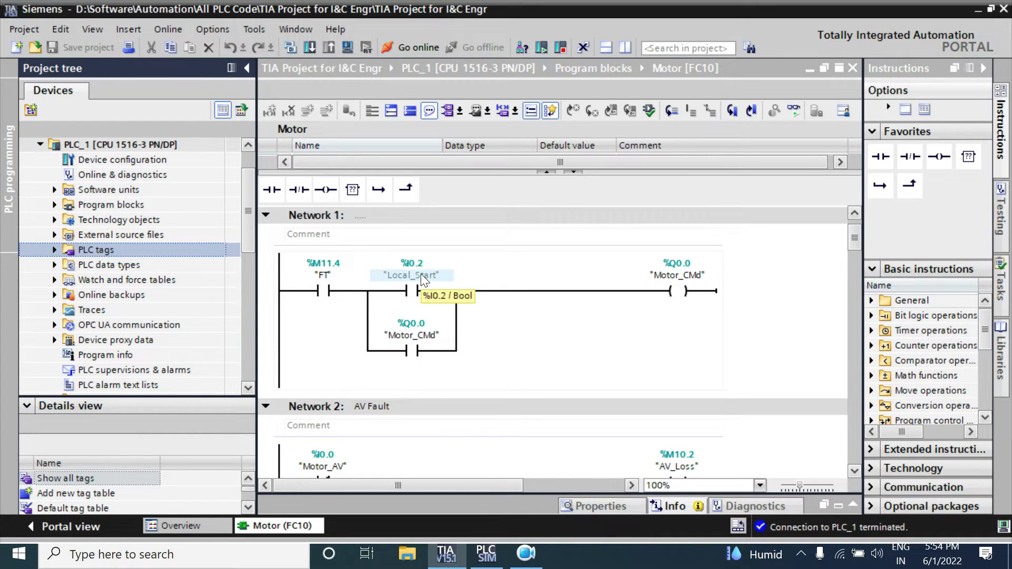
- After selecting the Local_Start and Motor_CMd operands, reopen Motor [FC10] from the expanded Program blocks folder
{"action": "left_click", "coordinate": [422, 279]}
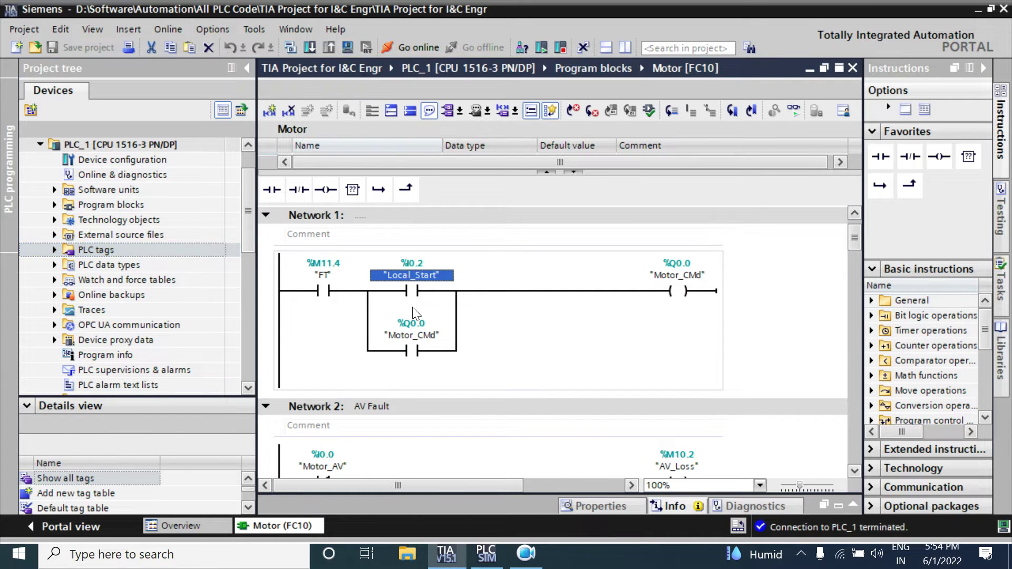
{"action": "left_click", "coordinate": [412, 338]}
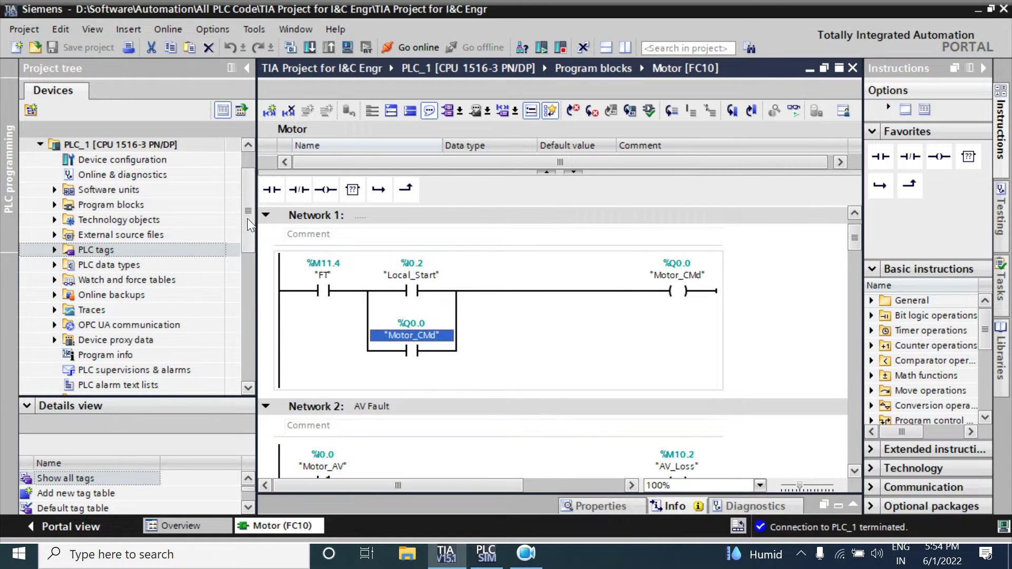
{"action": "scroll", "coordinate": [250, 222], "scroll_direction": "up", "scroll_amount": 1}
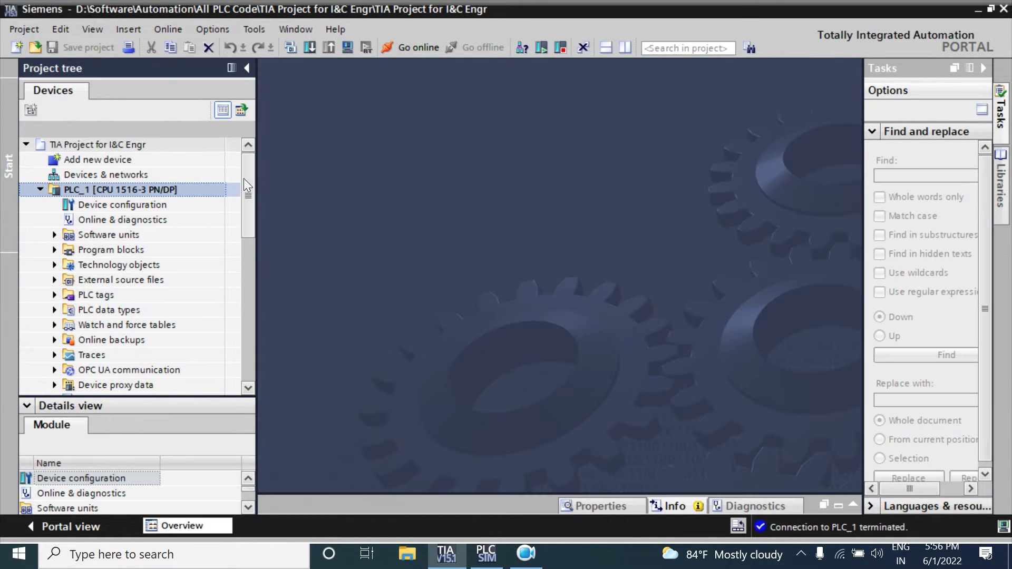
{"action": "left_click", "coordinate": [53, 250]}
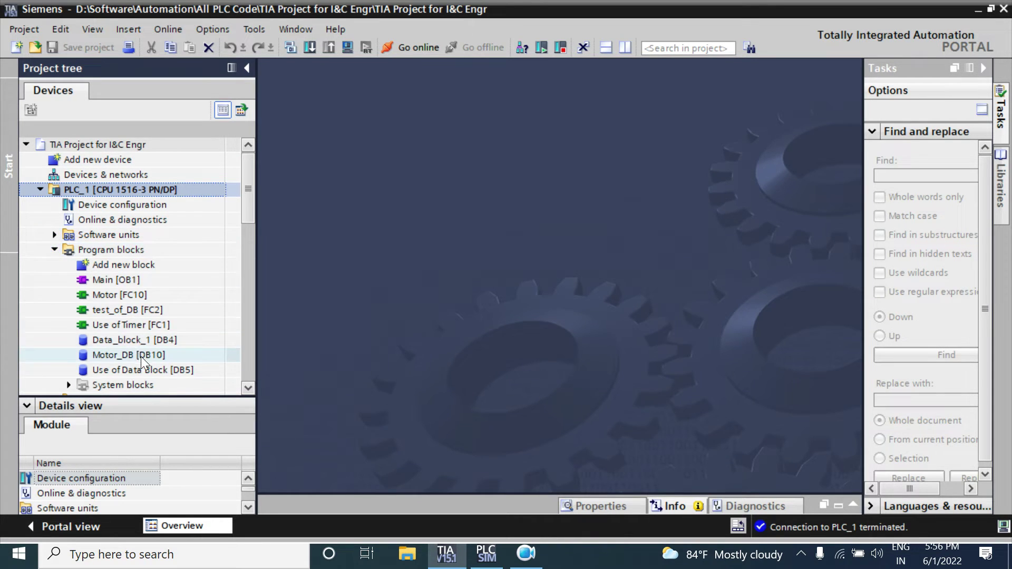
{"action": "double_click", "coordinate": [121, 293]}
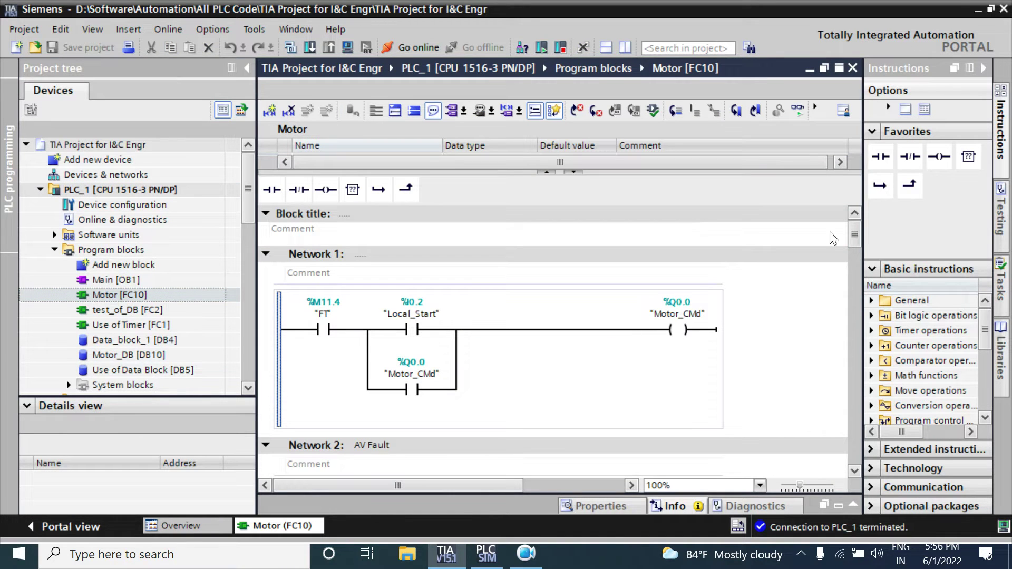
{"action": "left_click_drag", "start_coordinate": [858, 238], "coordinate": [821, 219]}
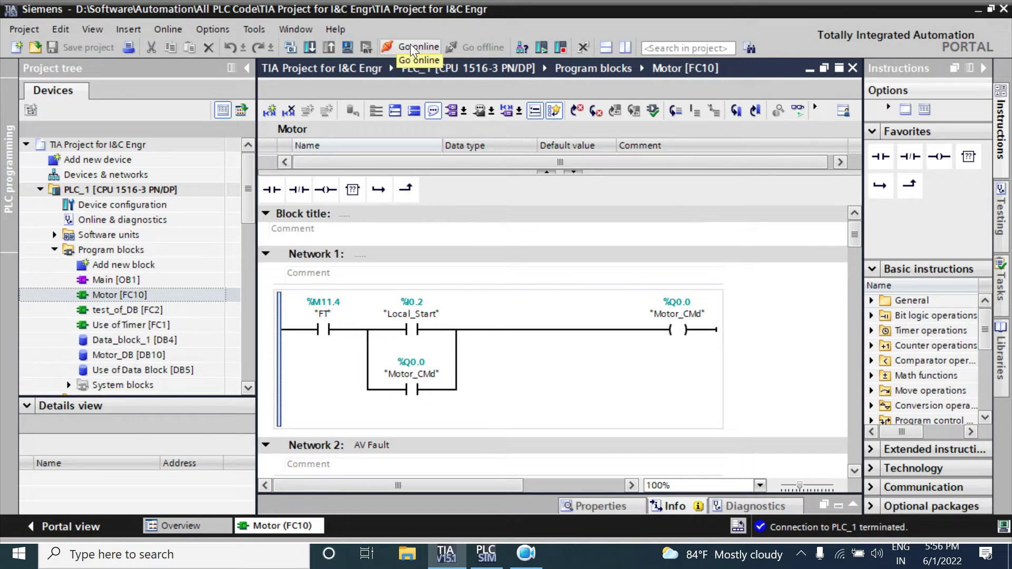
- Switch Motor [FC10] to live monitoring on PLC_1 and inspect the Local_Start contact in Network 1
{"action": "left_click", "coordinate": [799, 112]}
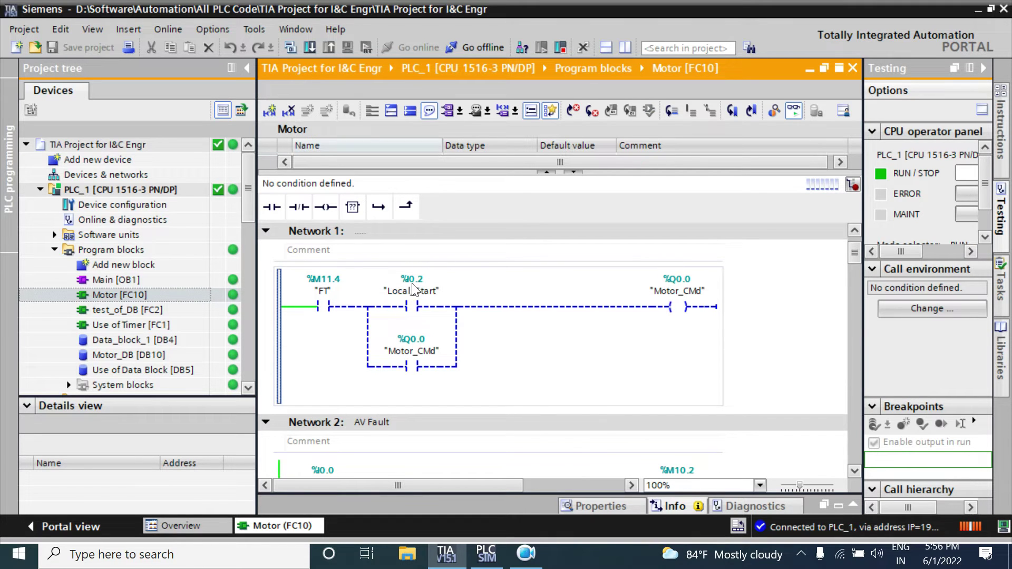
{"action": "left_click", "coordinate": [427, 295]}
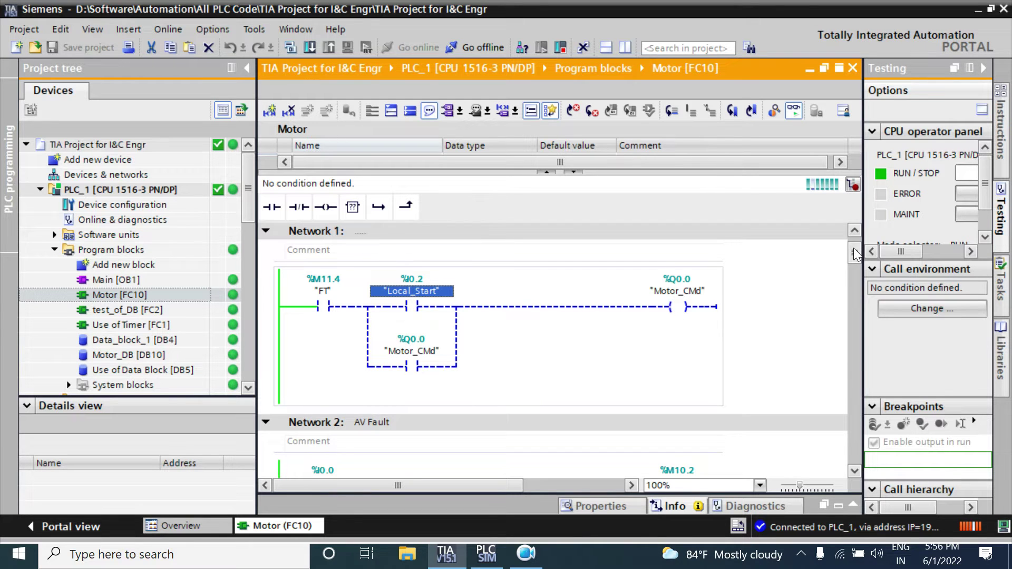
{"action": "scroll", "coordinate": [853, 242], "scroll_direction": "up", "scroll_amount": 2}
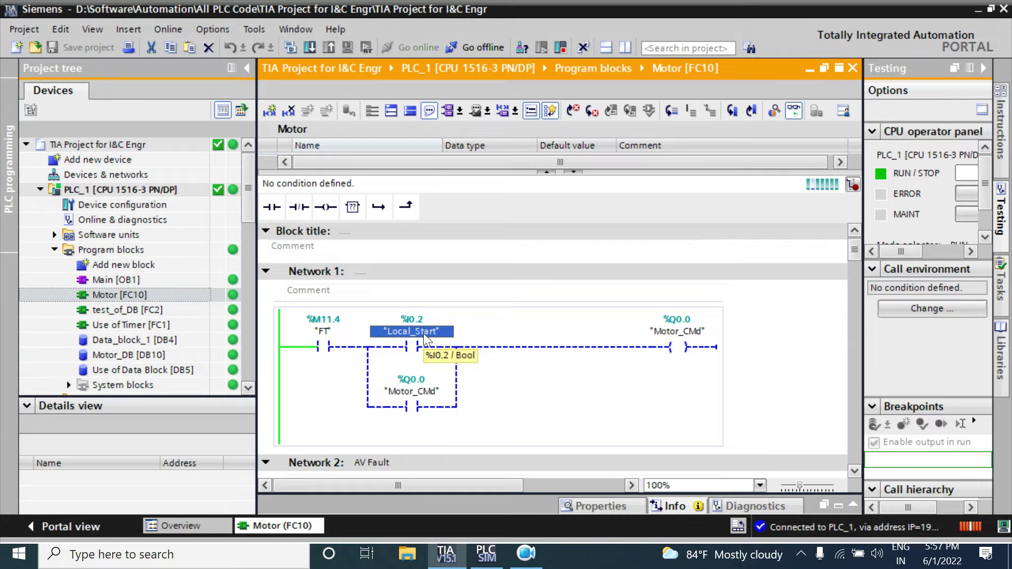
{"action": "left_click", "coordinate": [412, 345]}
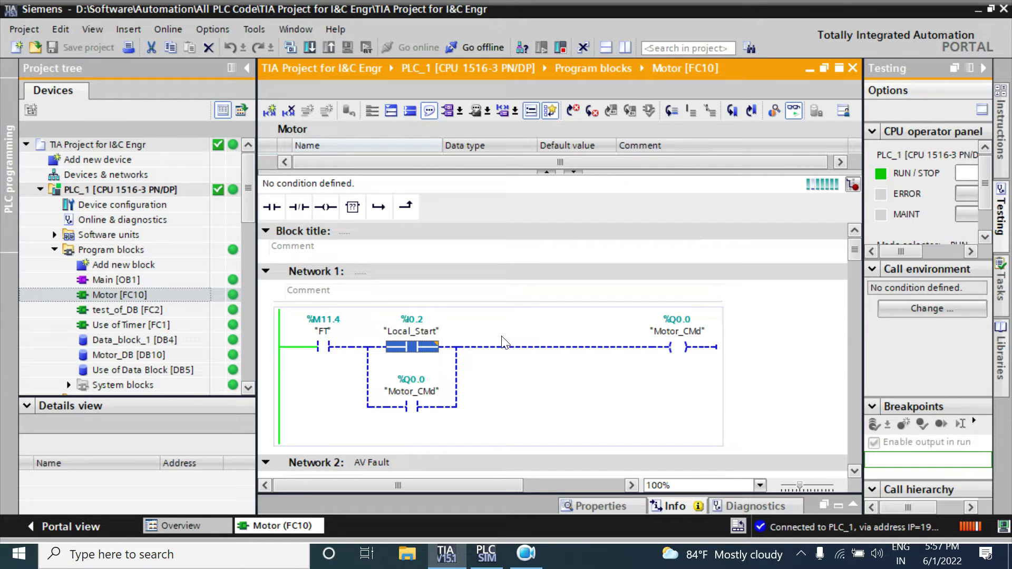
{"action": "left_click", "coordinate": [378, 333]}
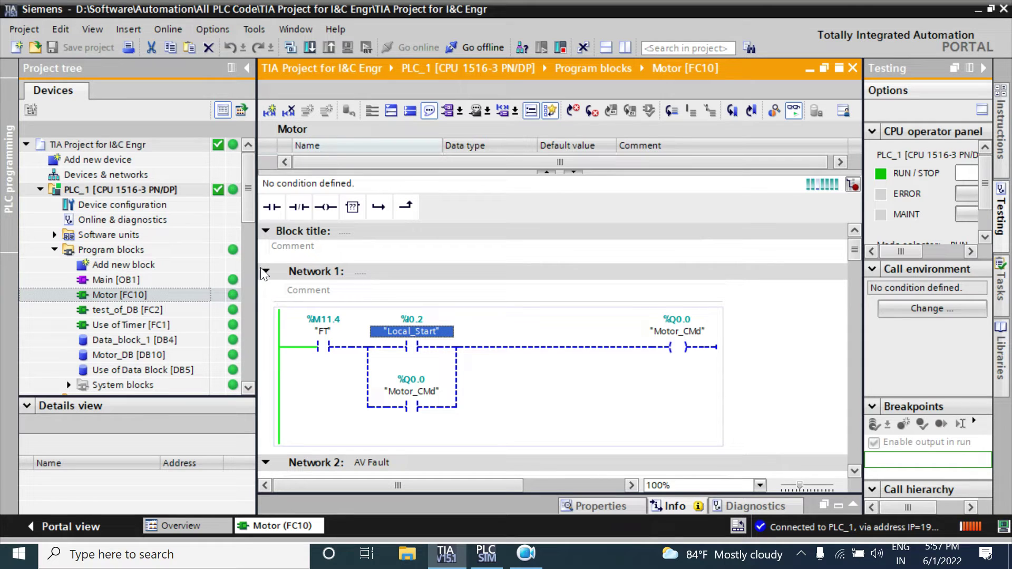
{"action": "left_click_drag", "start_coordinate": [248, 216], "coordinate": [241, 259]}
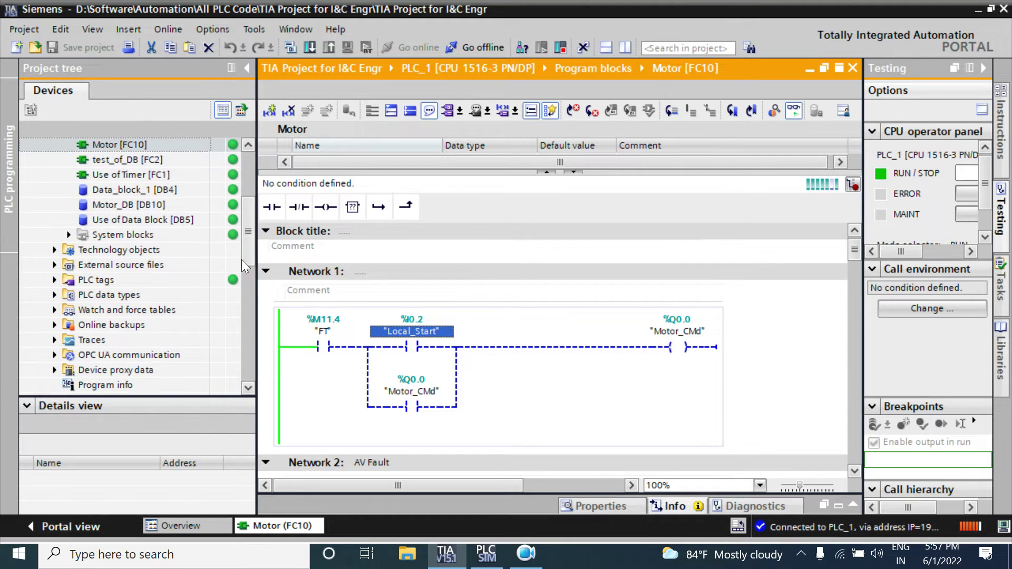
- Open PLC_1's Force table and delete all nine old force entries
{"action": "left_click", "coordinate": [55, 309]}
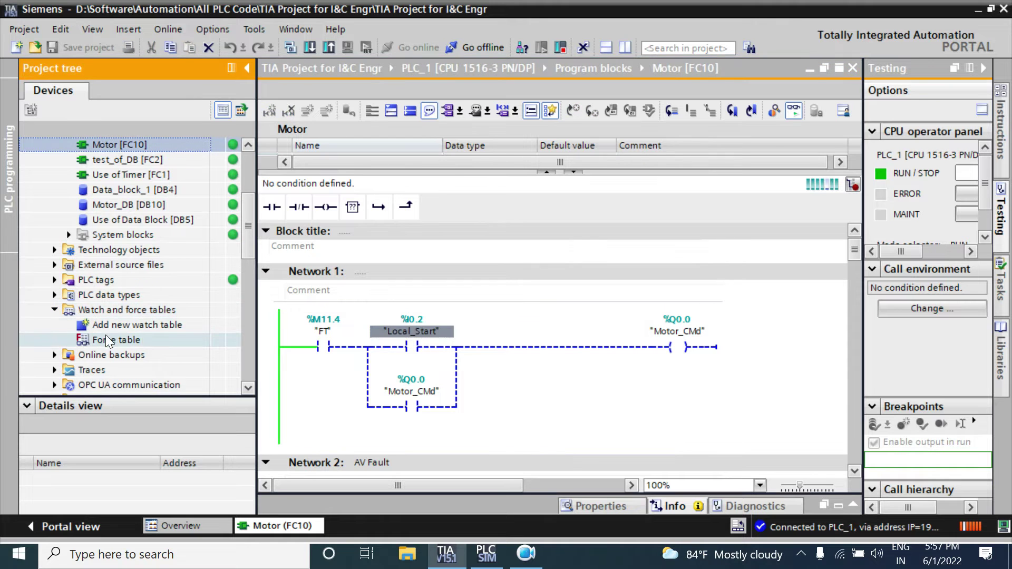
{"action": "double_click", "coordinate": [108, 337]}
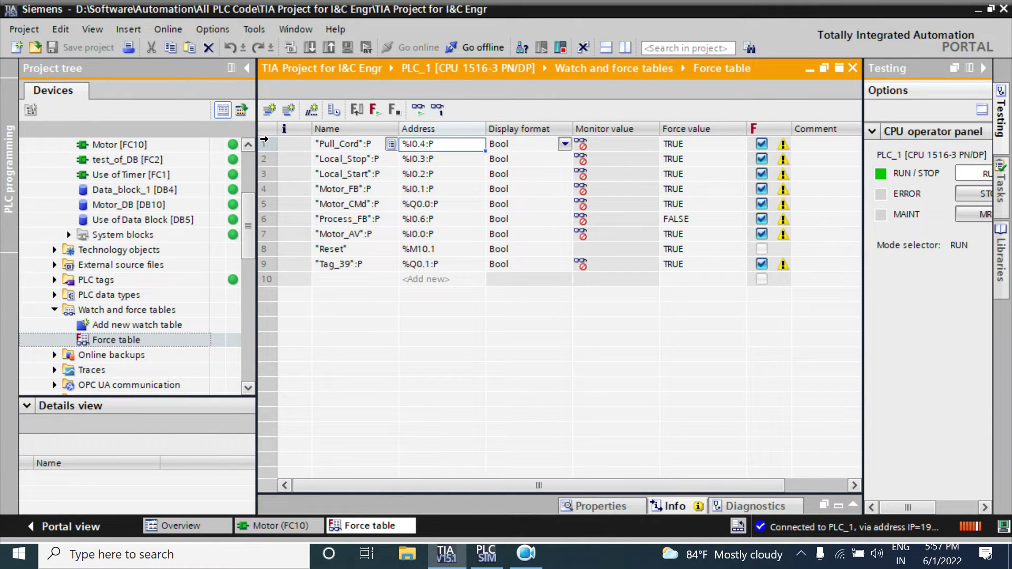
{"action": "left_click_drag", "start_coordinate": [264, 139], "coordinate": [269, 265]}
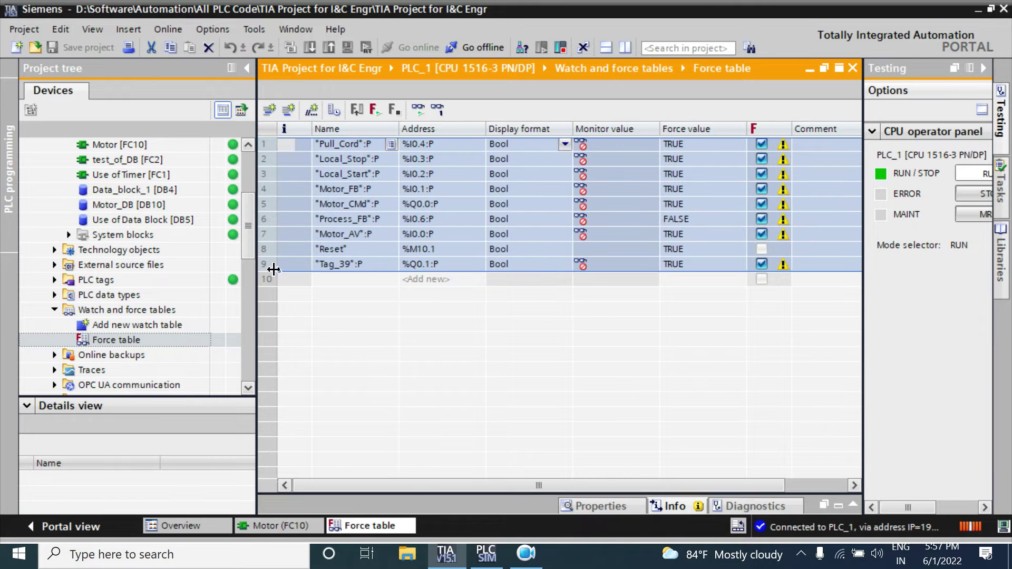
{"action": "key", "text": "Delete"}
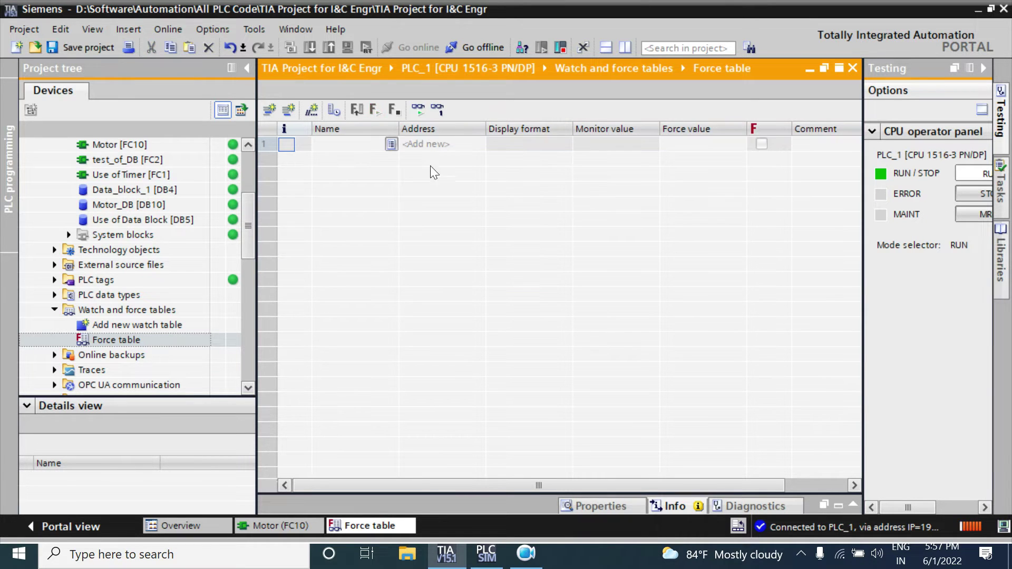
- Dismiss the empty Name row's tag list, glance at the Motor FC10 ladder, then return to the Force table
{"action": "left_click", "coordinate": [373, 148]}
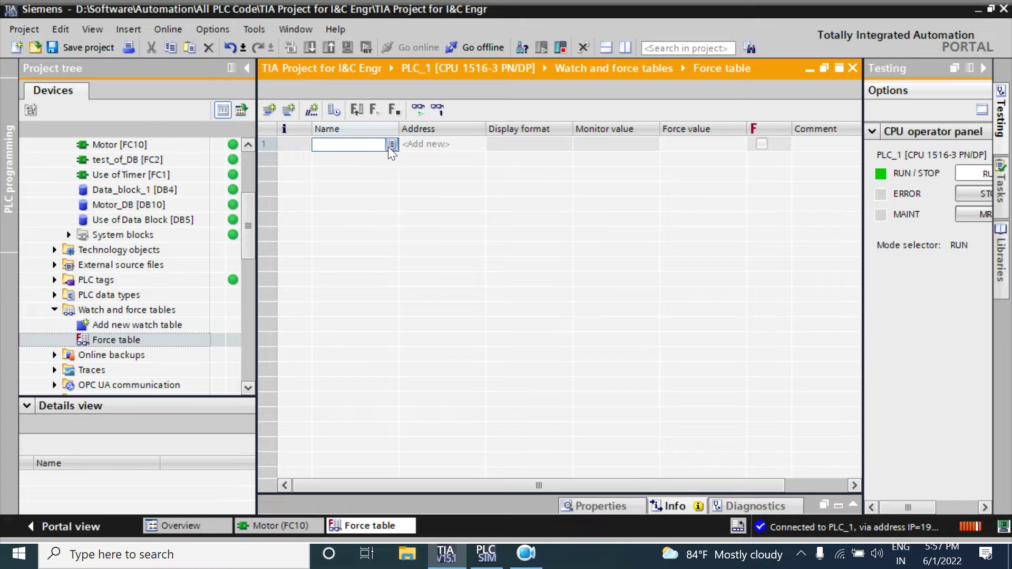
{"action": "left_click", "coordinate": [388, 147]}
{"action": "left_click", "coordinate": [371, 140]}
{"action": "left_click", "coordinate": [310, 524]}
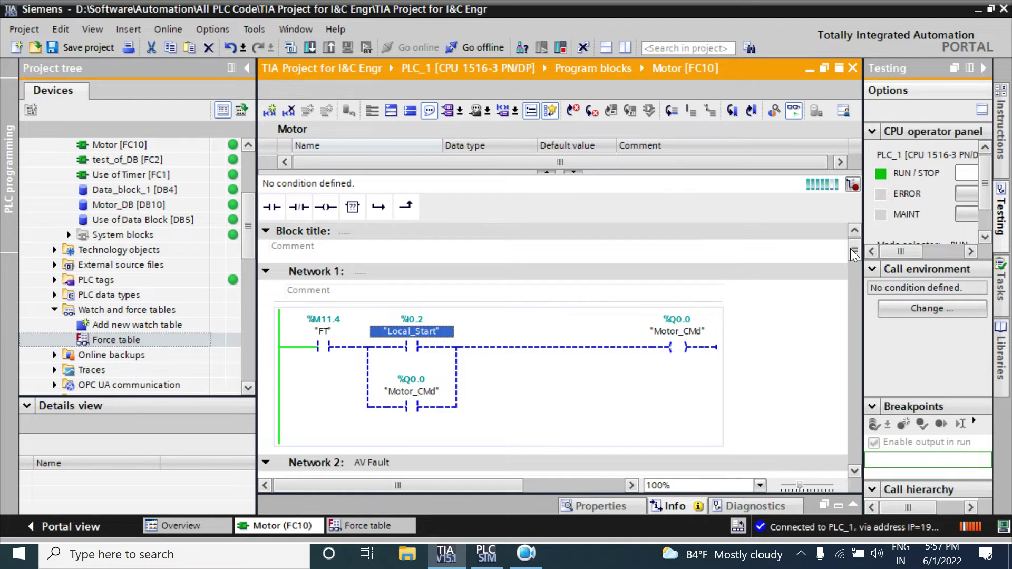
{"action": "left_click_drag", "start_coordinate": [849, 248], "coordinate": [848, 270]}
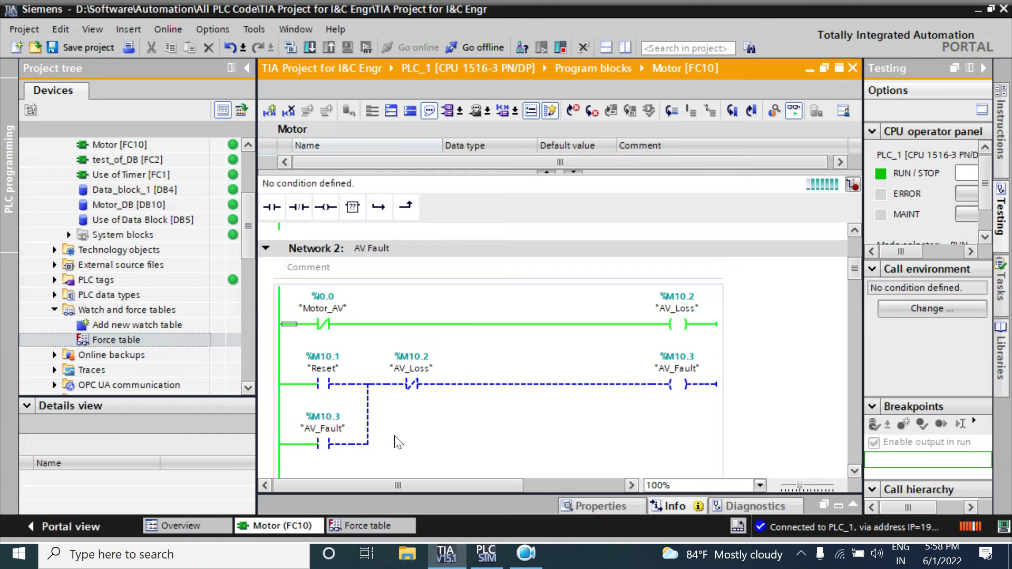
{"action": "left_click", "coordinate": [365, 525]}
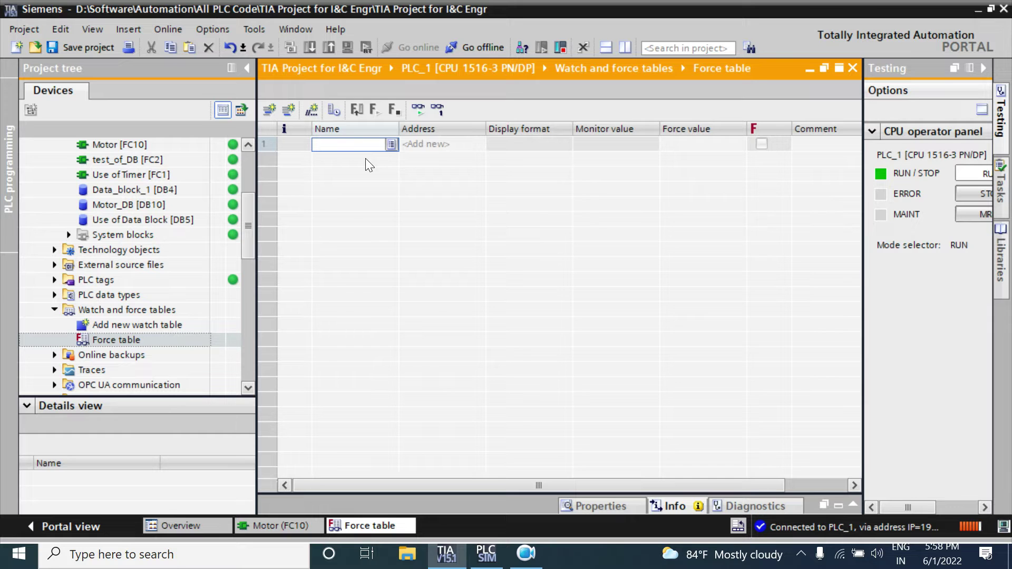
- Enter Motor_AV (%I0.0:P, Bool) in row 1 of the Force table via the 'mo' autocomplete
{"action": "type", "text": "mo"}
{"action": "left_click", "coordinate": [359, 159]}
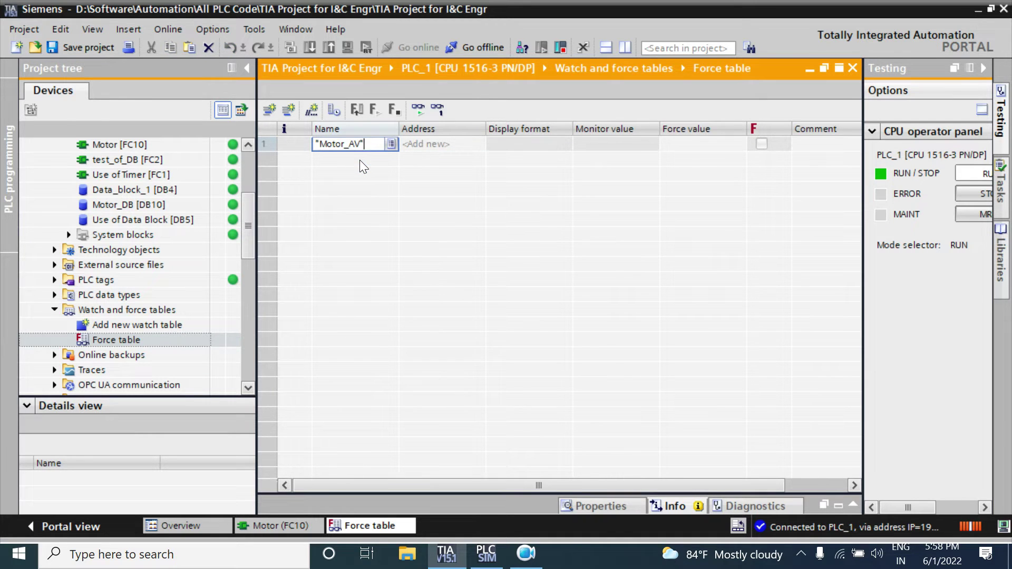
{"action": "key", "text": "Return"}
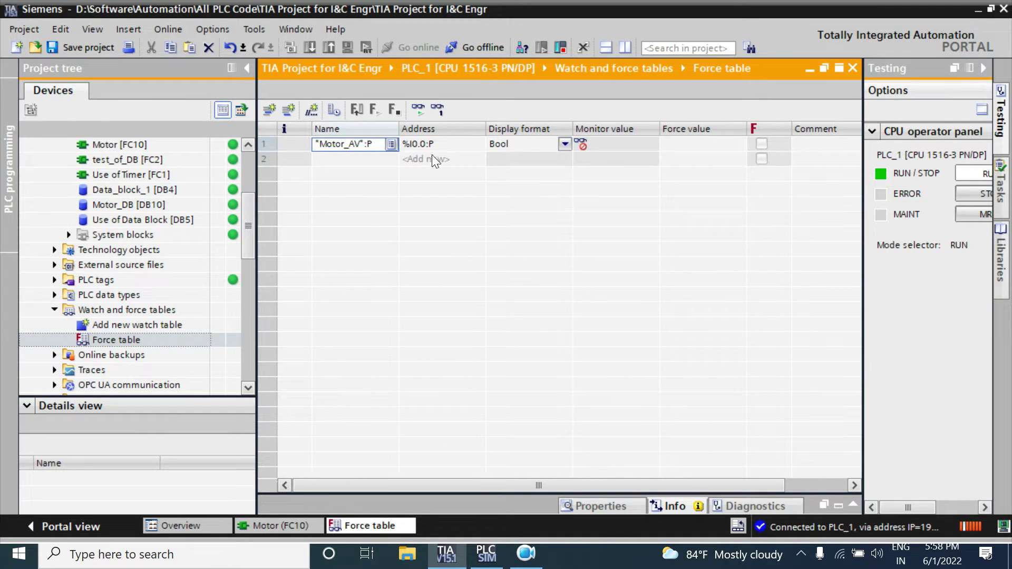
{"action": "left_click", "coordinate": [432, 160]}
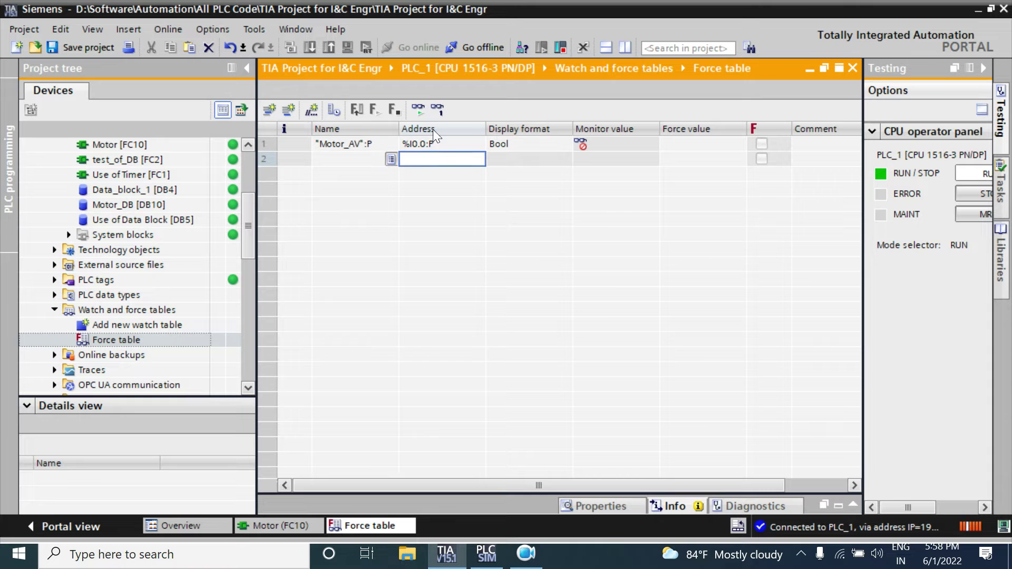
{"action": "left_click", "coordinate": [434, 143]}
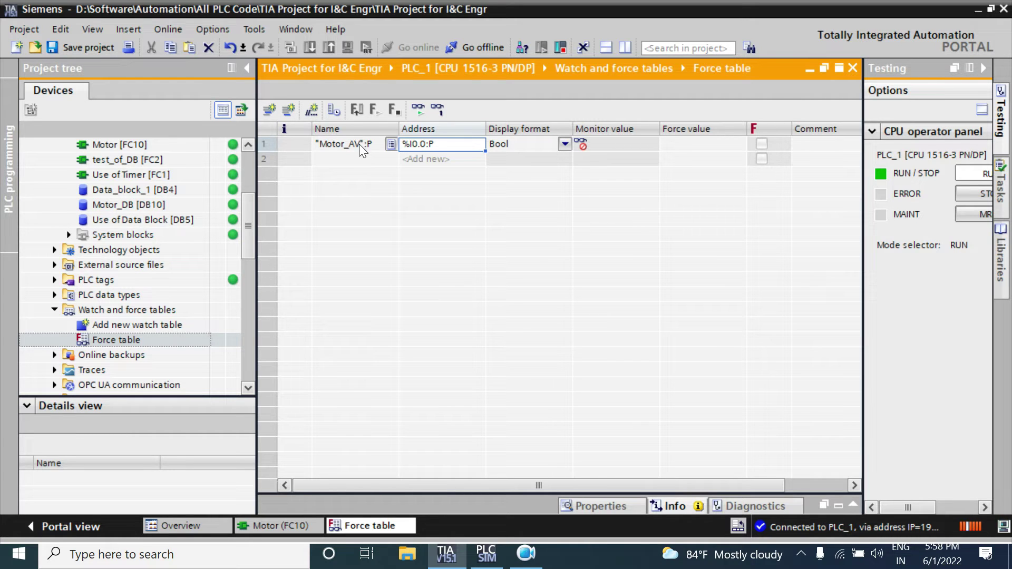
{"action": "left_click", "coordinate": [278, 526]}
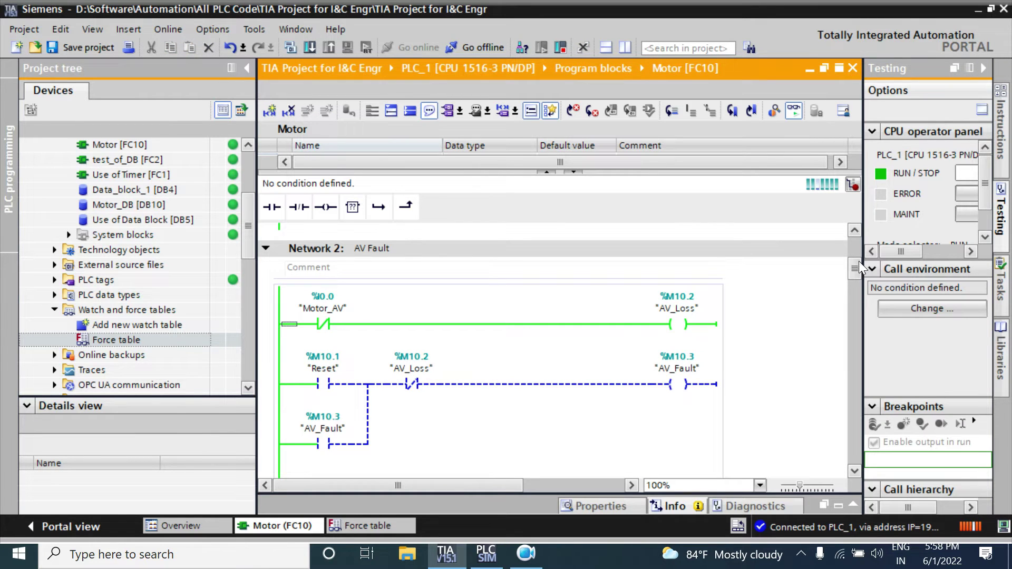
- Check the Reset contact in network 2, then begin a new row in the Force table
{"action": "mouse_move", "coordinate": [855, 269]}
{"action": "left_mouse_down"}
{"action": "mouse_move", "coordinate": [849, 294]}
{"action": "mouse_move", "coordinate": [847, 275]}
{"action": "left_mouse_up"}
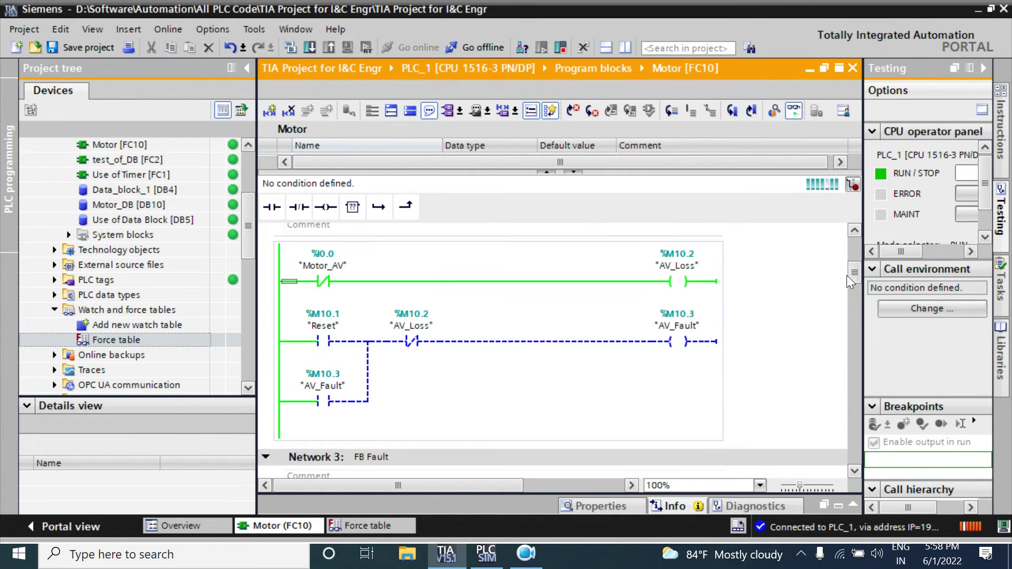
{"action": "left_click", "coordinate": [323, 326]}
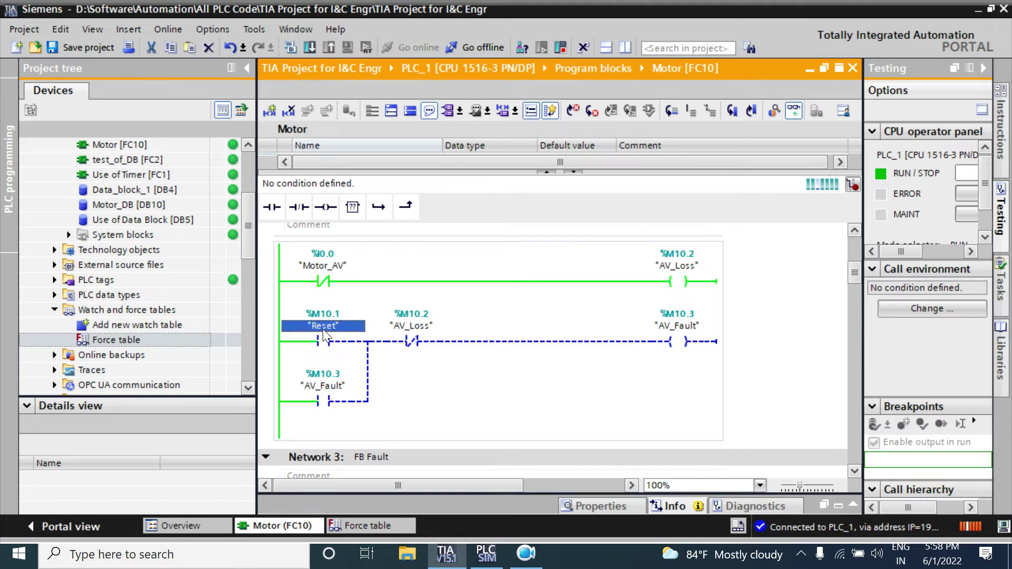
{"action": "left_click", "coordinate": [324, 341]}
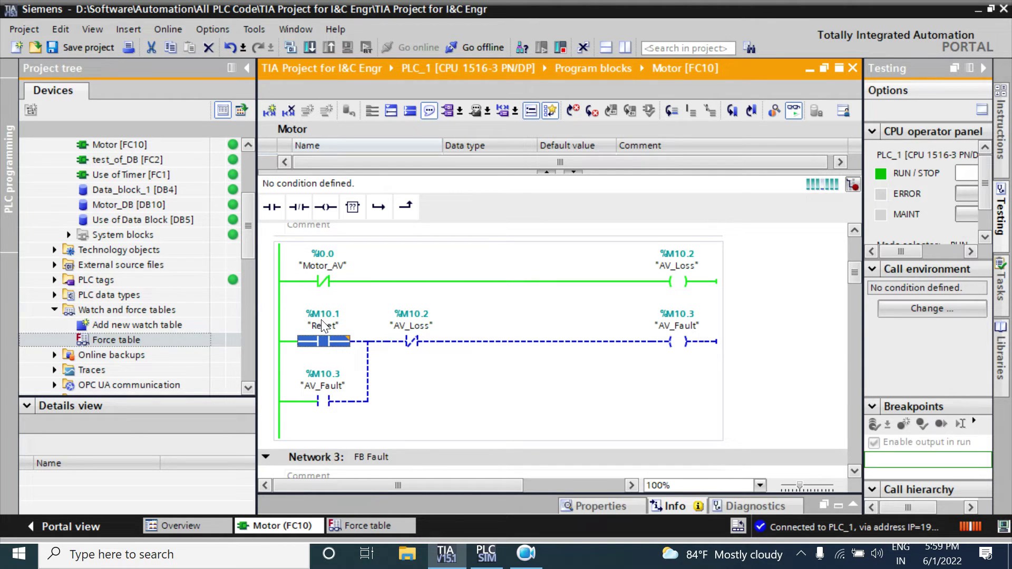
{"action": "left_click", "coordinate": [363, 526]}
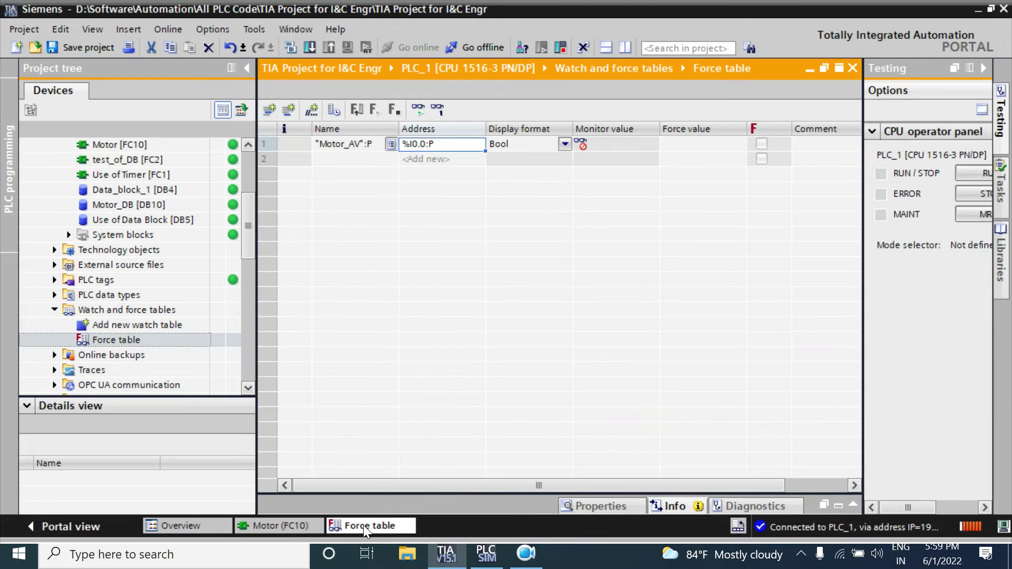
{"action": "left_click", "coordinate": [413, 159]}
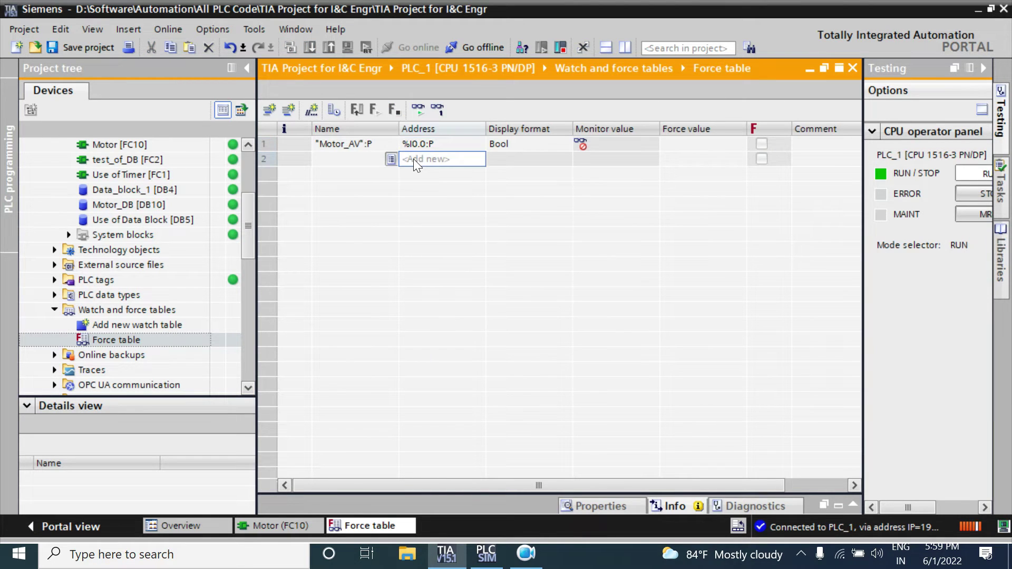
{"action": "left_click", "coordinate": [414, 160]}
- Add Reset (%M10.1) and Reset_PB (%I0.5:P) as Force table rows 2 and 3 via the 're' autocomplete
{"action": "left_click", "coordinate": [378, 154]}
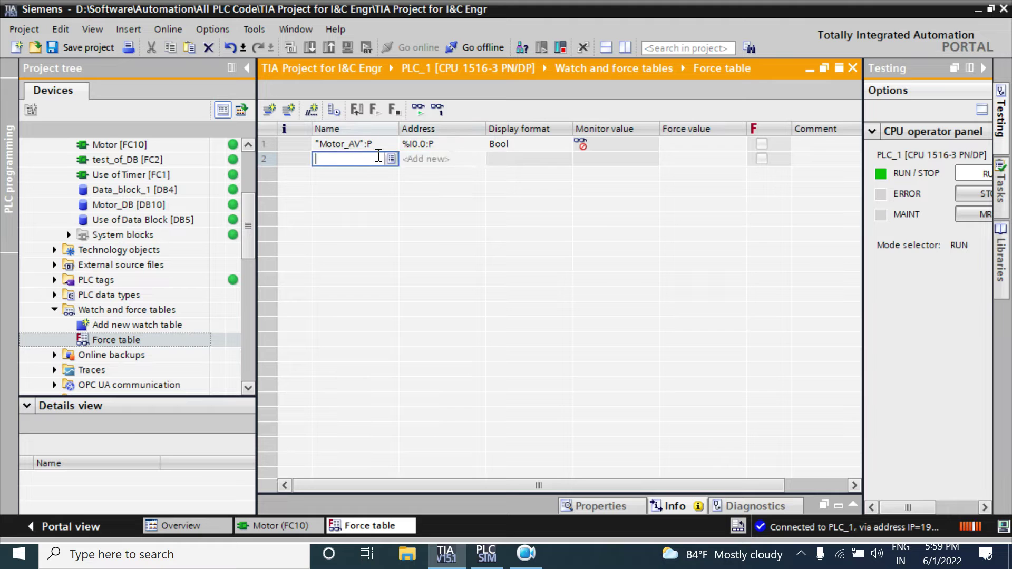
{"action": "type", "text": "re"}
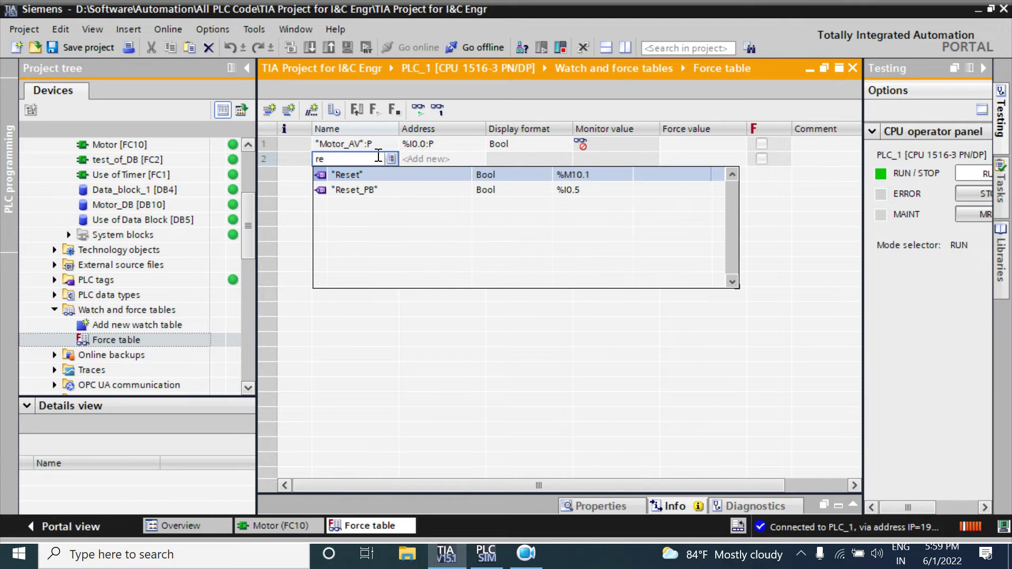
{"action": "left_click", "coordinate": [361, 174]}
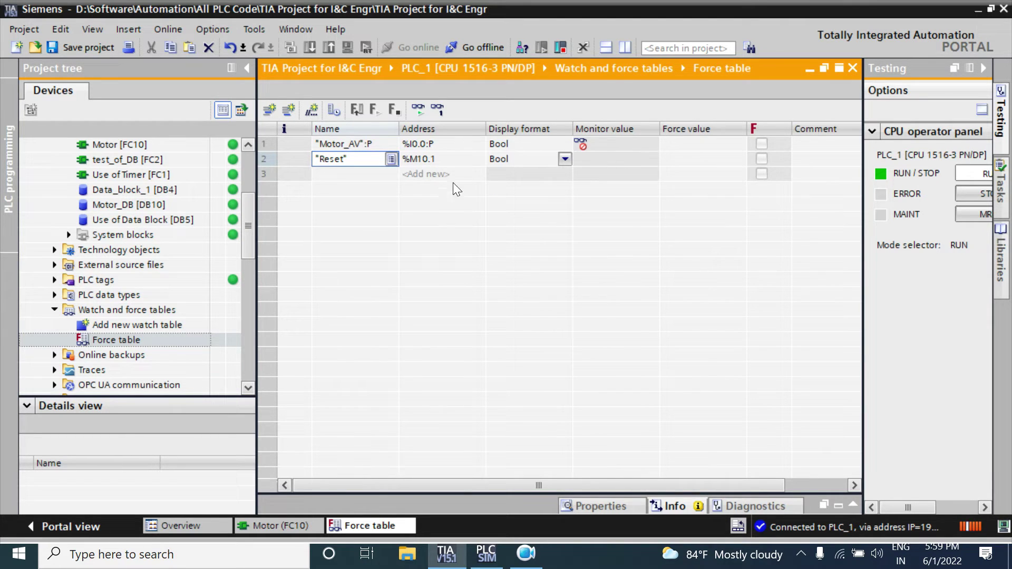
{"action": "left_click", "coordinate": [363, 175]}
{"action": "type", "text": "r"}
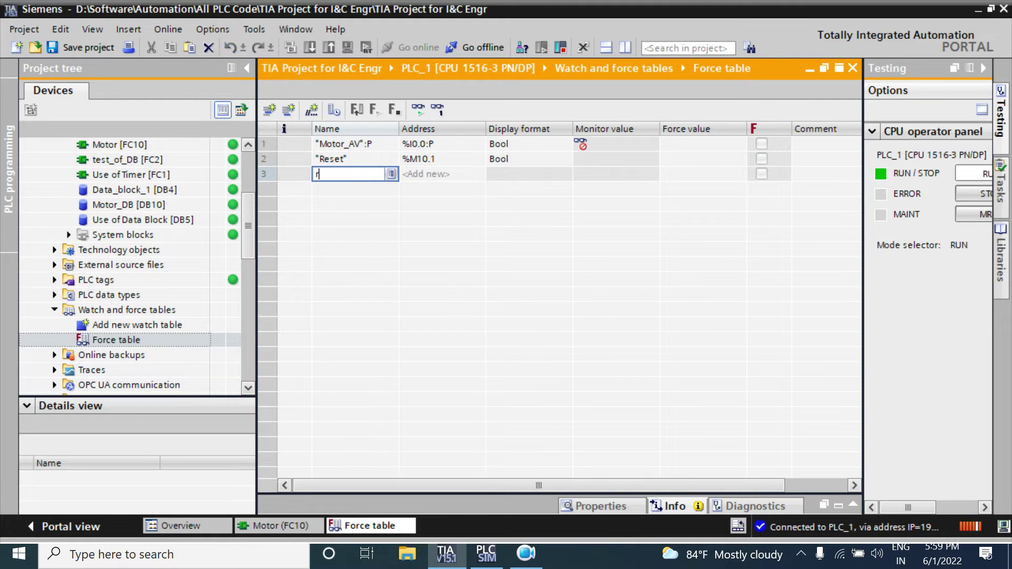
{"action": "type", "text": "e"}
{"action": "left_click", "coordinate": [361, 204]}
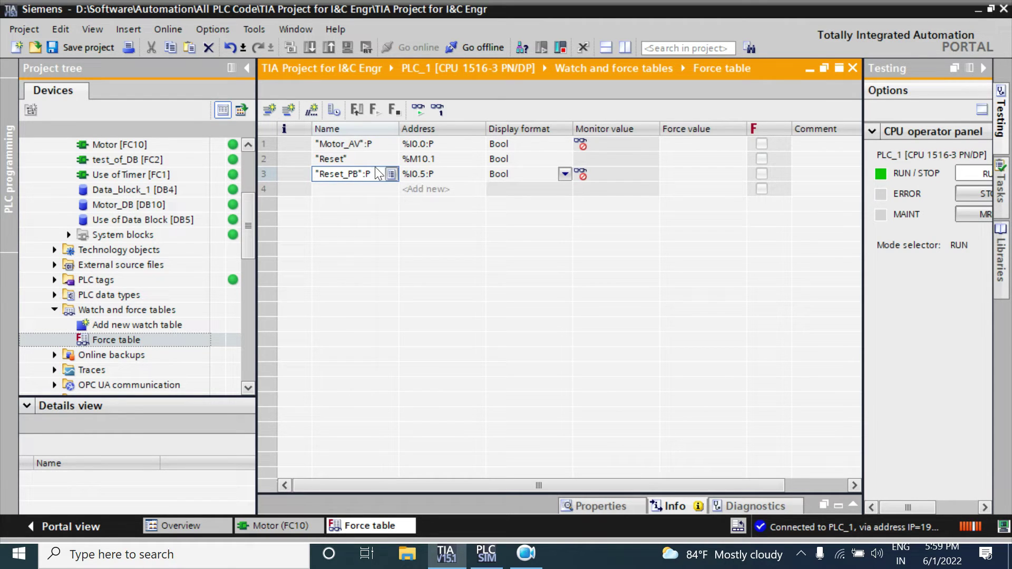
{"action": "left_click", "coordinate": [331, 158]}
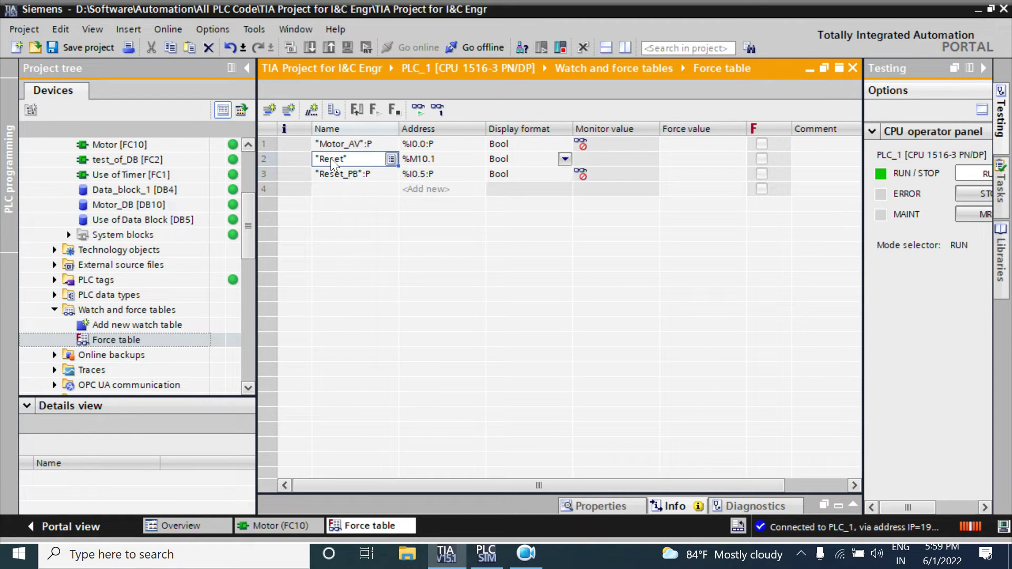
{"action": "left_click", "coordinate": [425, 160]}
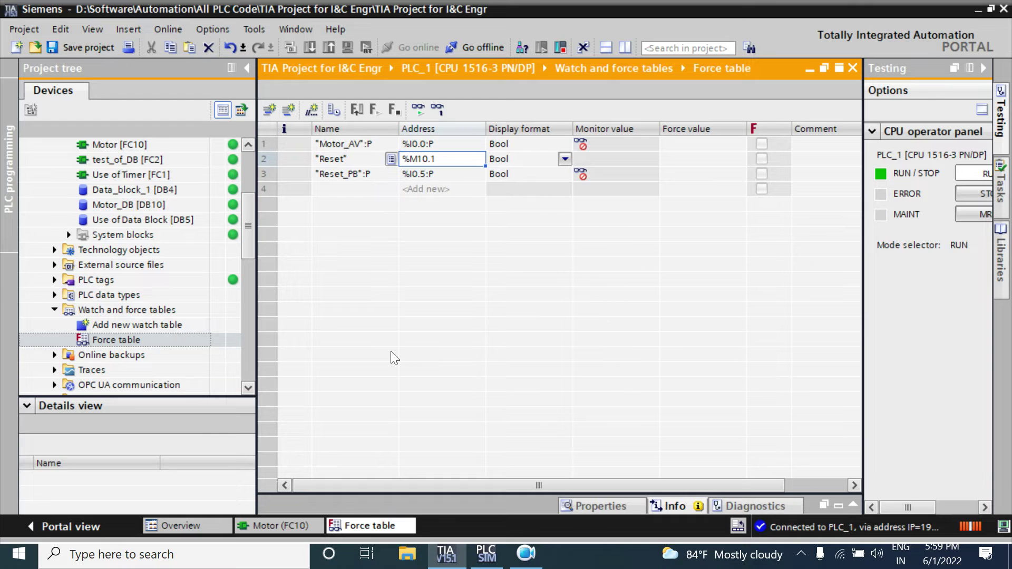
{"action": "left_click", "coordinate": [284, 523]}
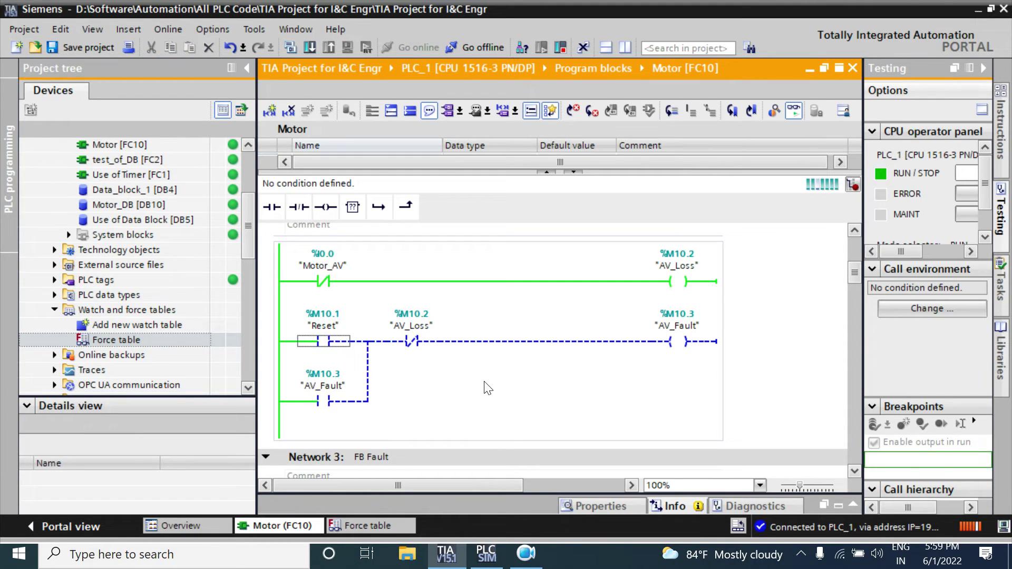
- Modify Motor_AV online from the ladder to 1, then back to 0
{"action": "left_click", "coordinate": [331, 266]}
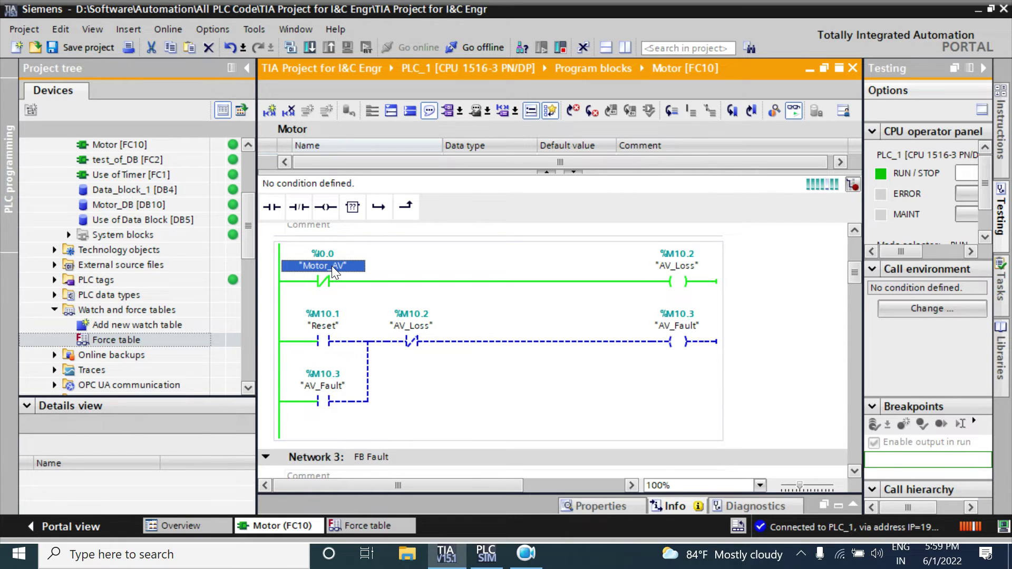
{"action": "right_click", "coordinate": [331, 266]}
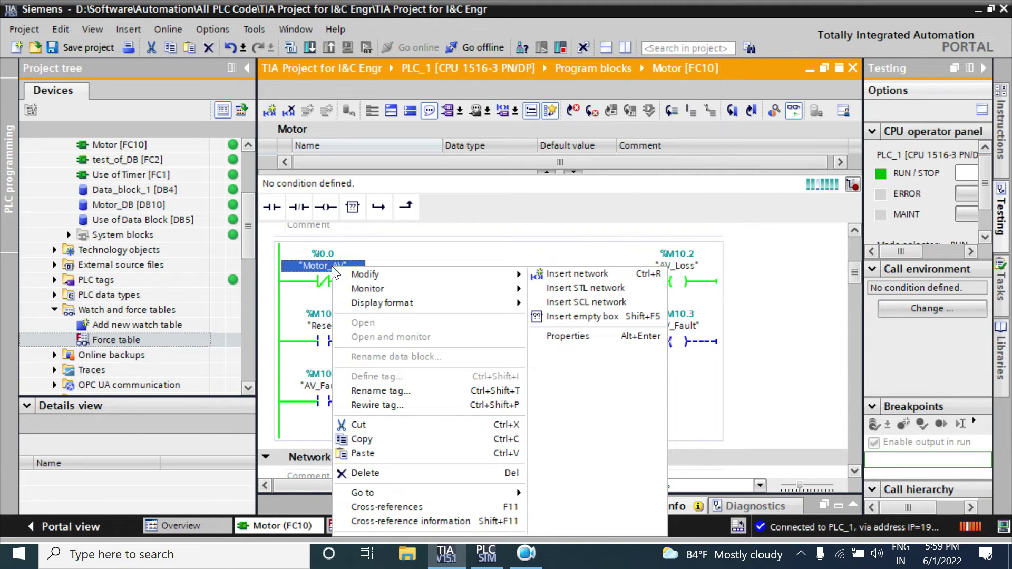
{"action": "mouse_move", "coordinate": [349, 277]}
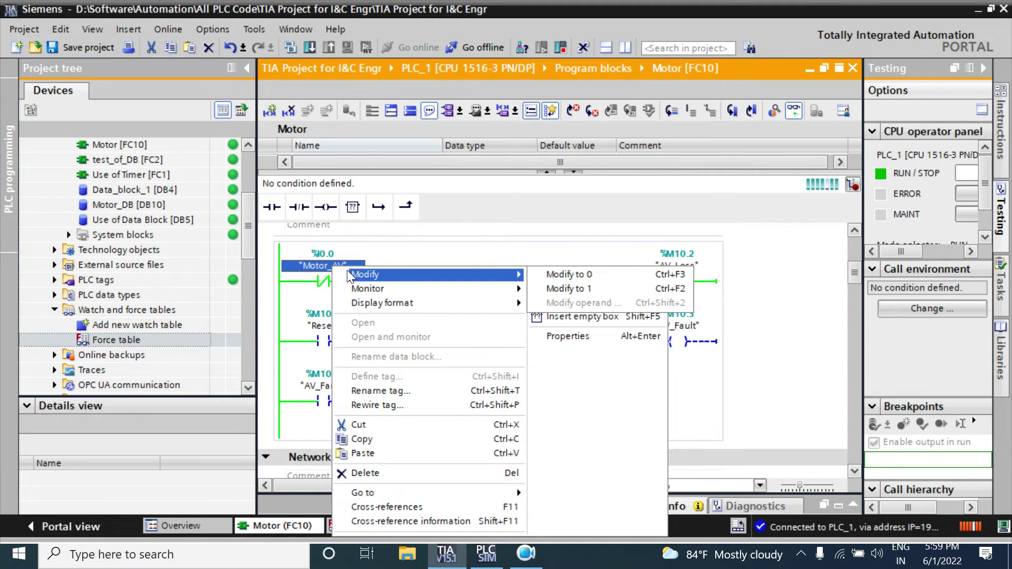
{"action": "left_click", "coordinate": [580, 288]}
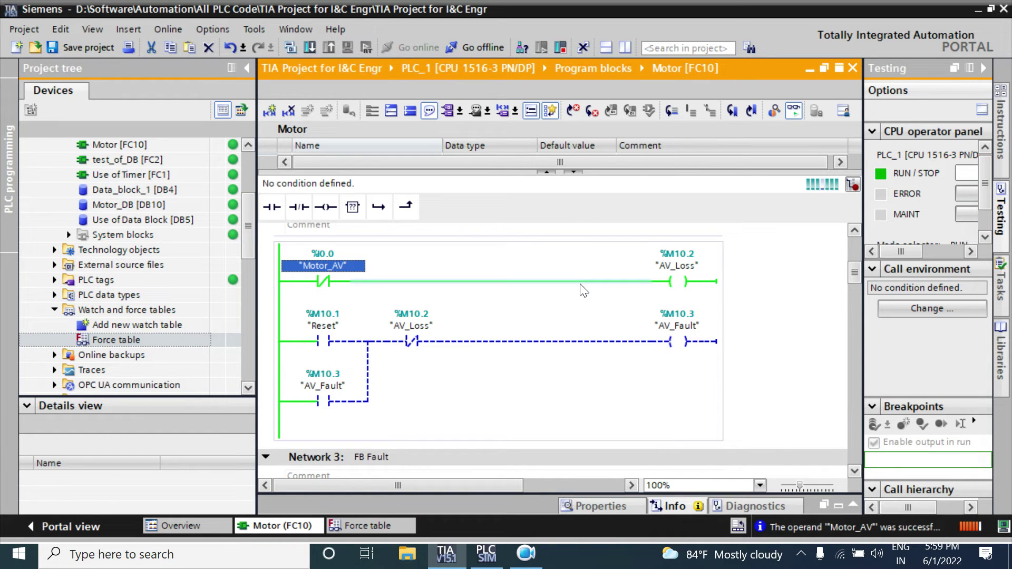
{"action": "left_click", "coordinate": [365, 283]}
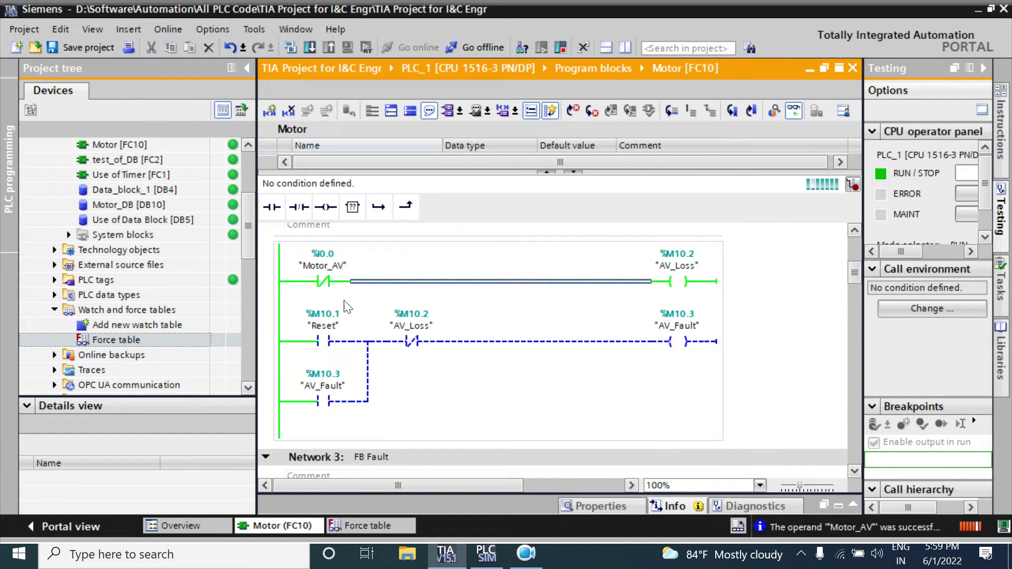
{"action": "right_click", "coordinate": [320, 263]}
{"action": "mouse_move", "coordinate": [371, 272]}
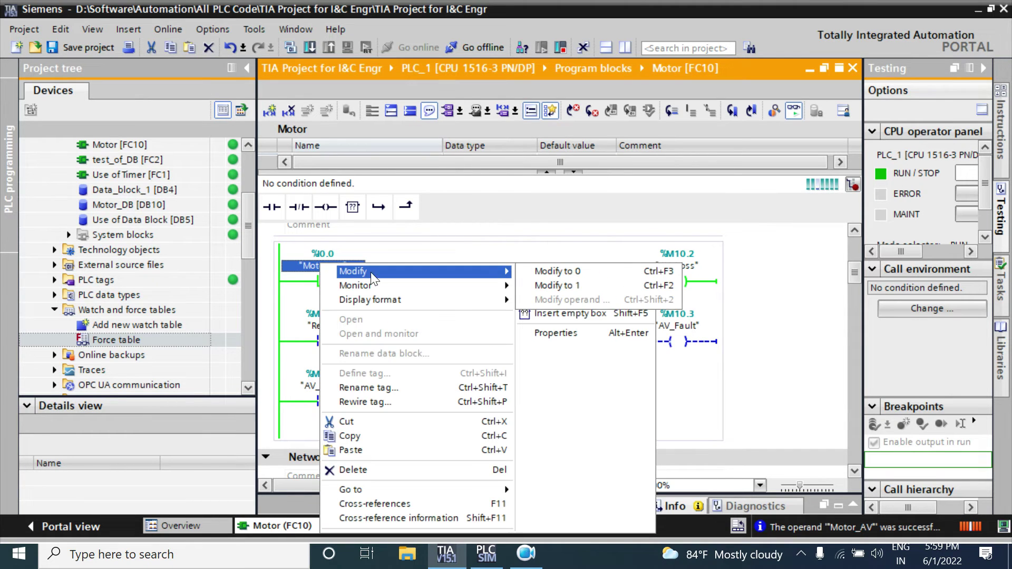
{"action": "left_click", "coordinate": [557, 271]}
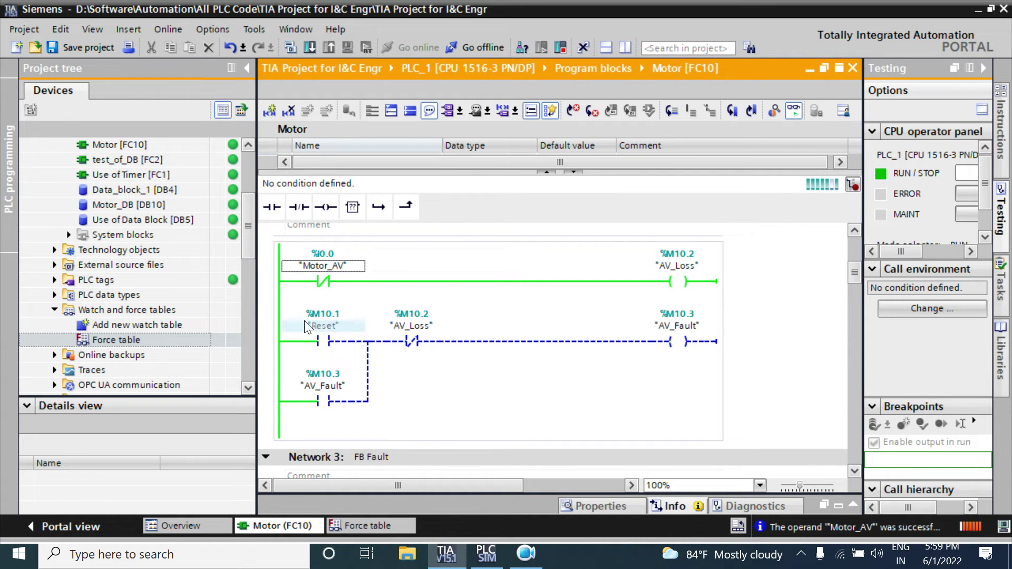
- Modify the Reset operand online to 1, then back to 0
{"action": "right_click", "coordinate": [328, 328]}
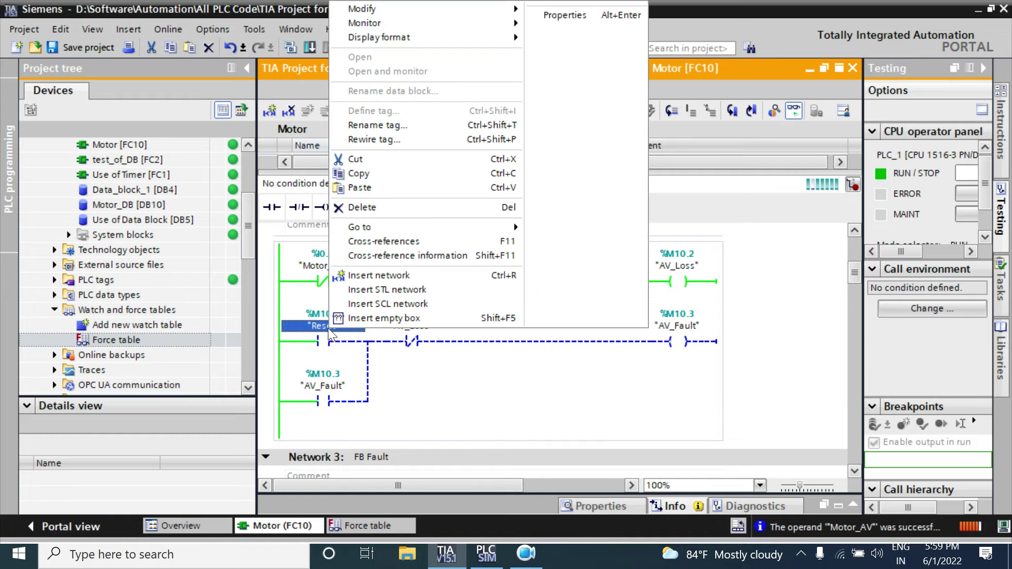
{"action": "mouse_move", "coordinate": [381, 8]}
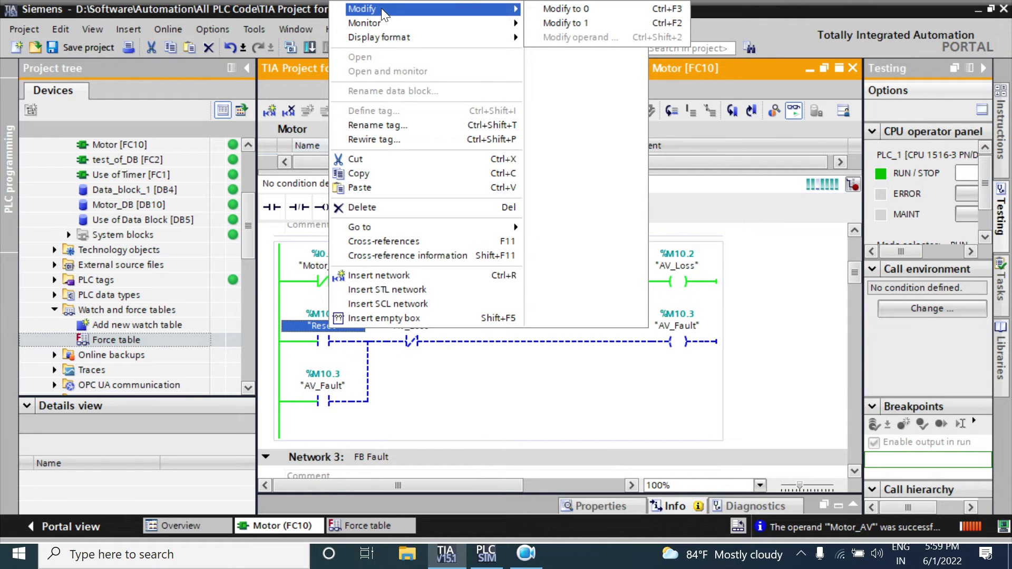
{"action": "left_click", "coordinate": [554, 20]}
{"action": "right_click", "coordinate": [328, 327]}
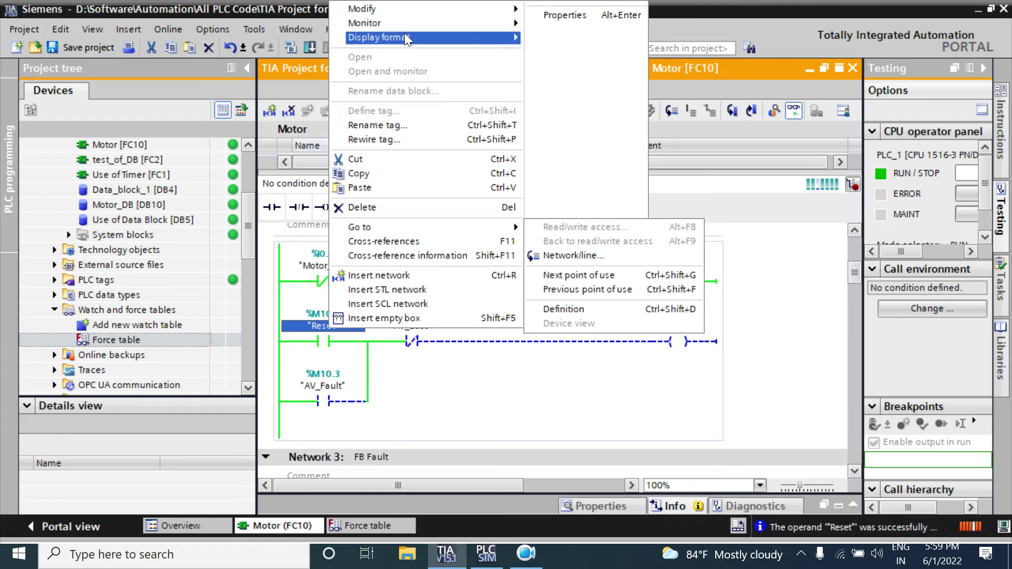
{"action": "mouse_move", "coordinate": [406, 19]}
{"action": "left_click", "coordinate": [554, 12]}
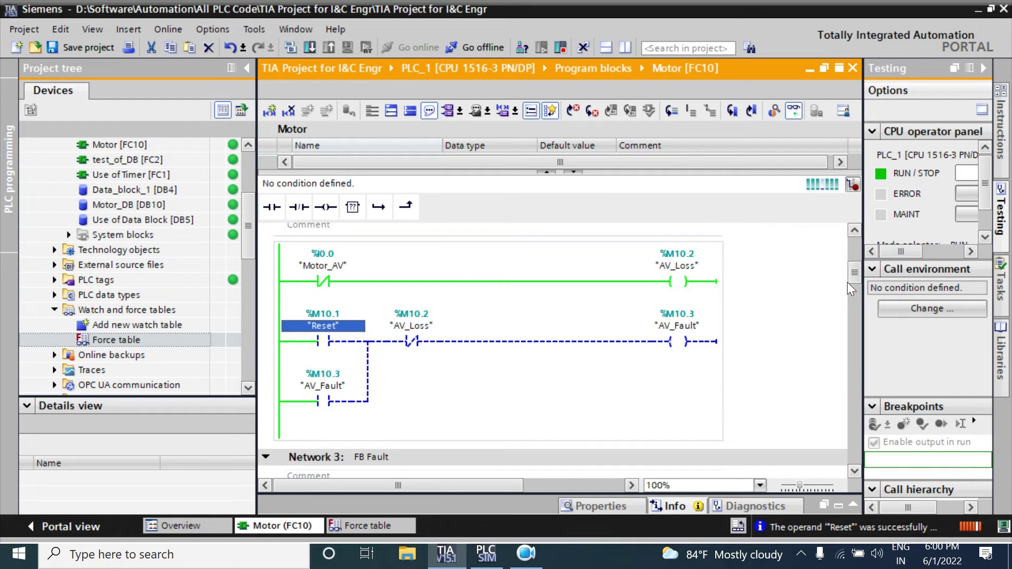
{"action": "left_click", "coordinate": [388, 522]}
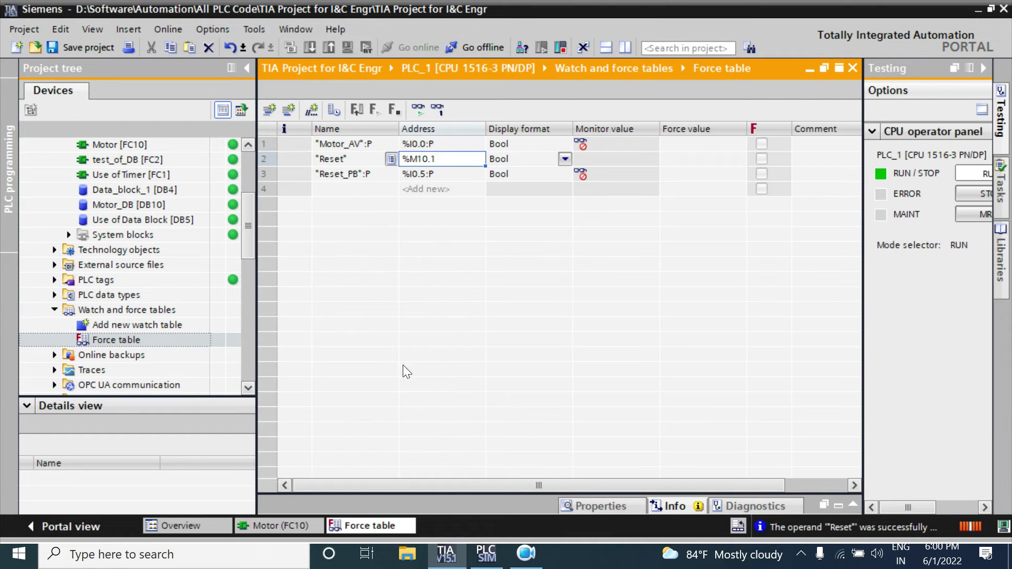
{"action": "left_click", "coordinate": [368, 168]}
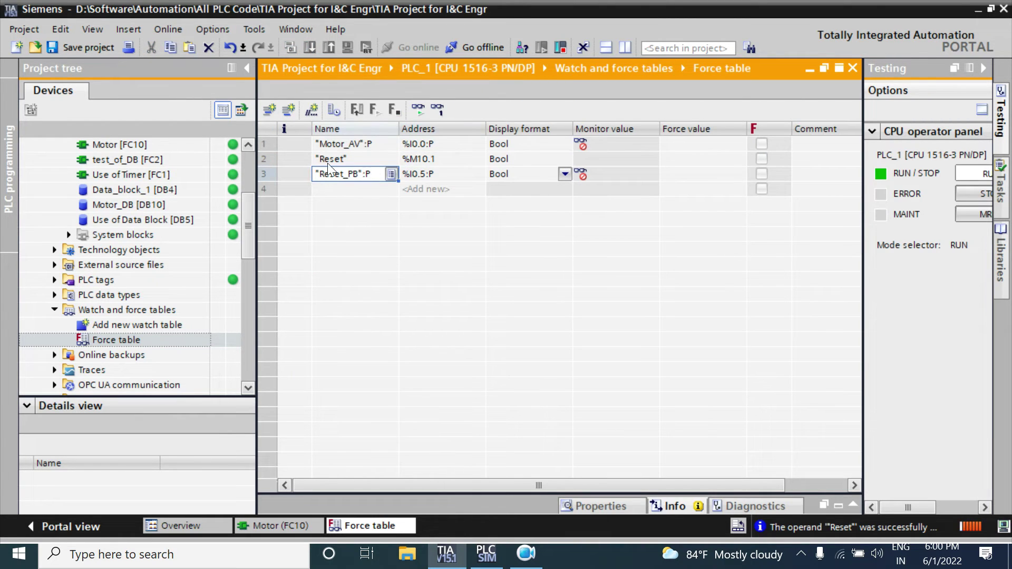
{"action": "left_click", "coordinate": [294, 155]}
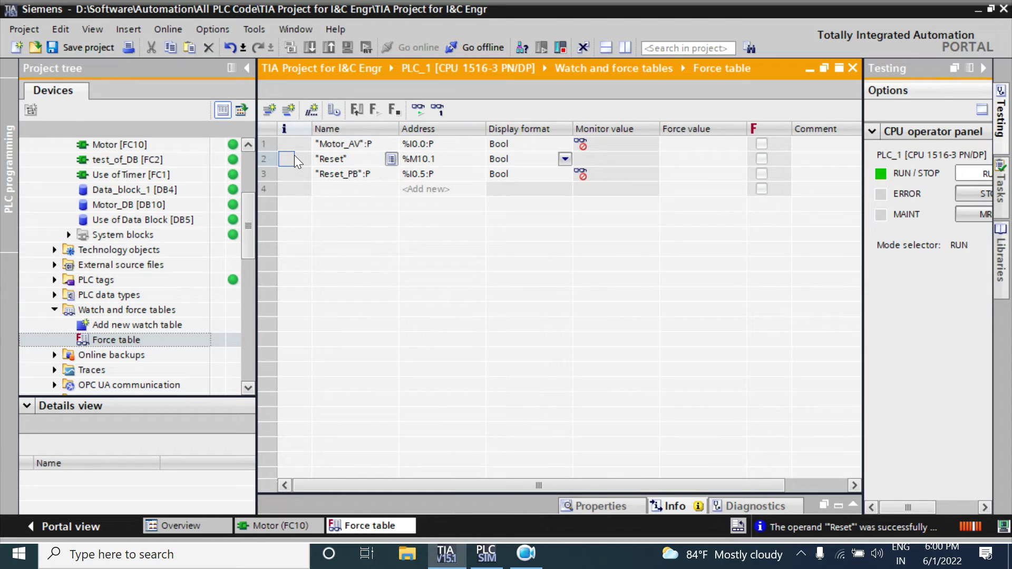
{"action": "left_click", "coordinate": [330, 163]}
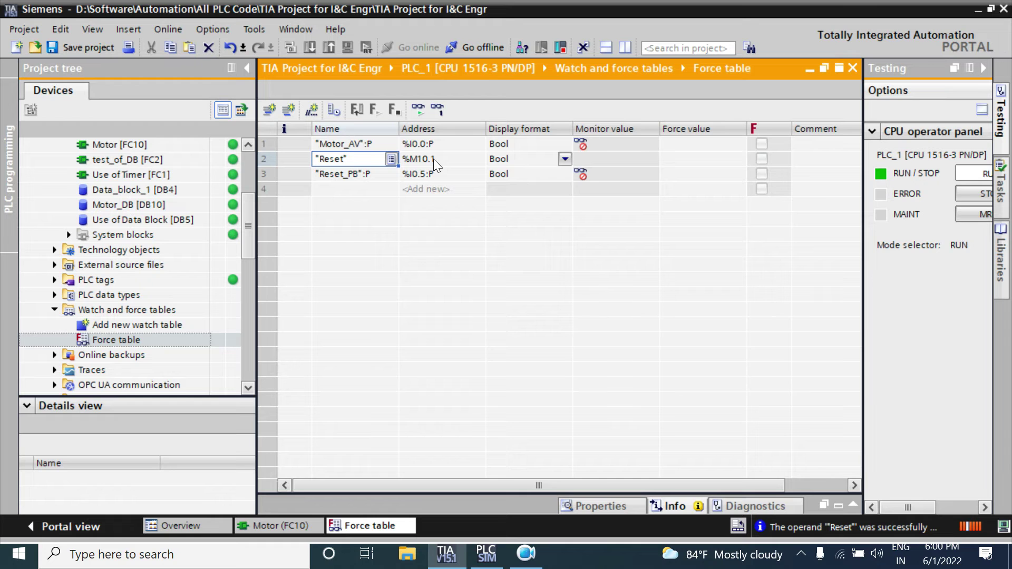
{"action": "left_click", "coordinate": [294, 526]}
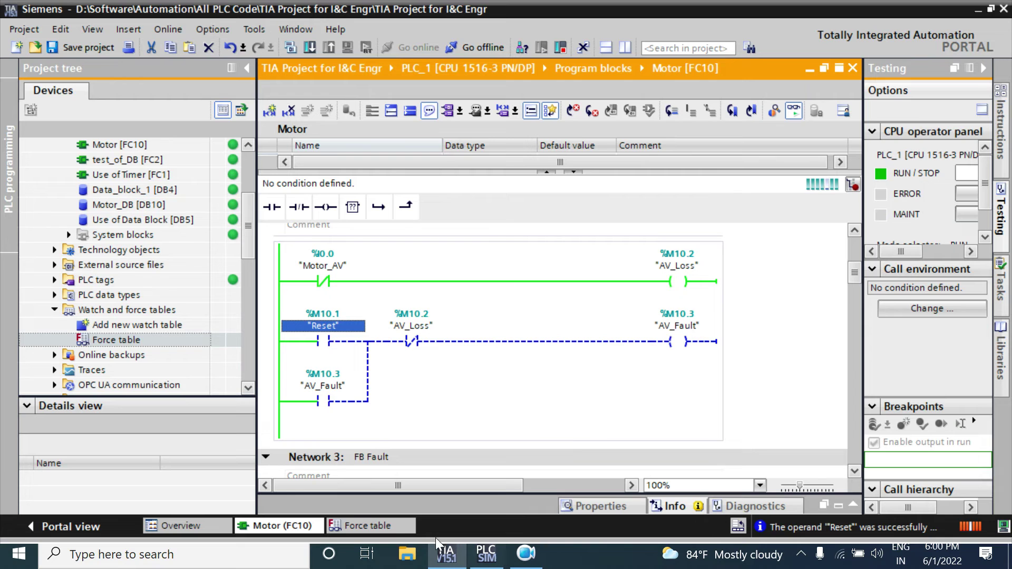
{"action": "left_click", "coordinate": [405, 526]}
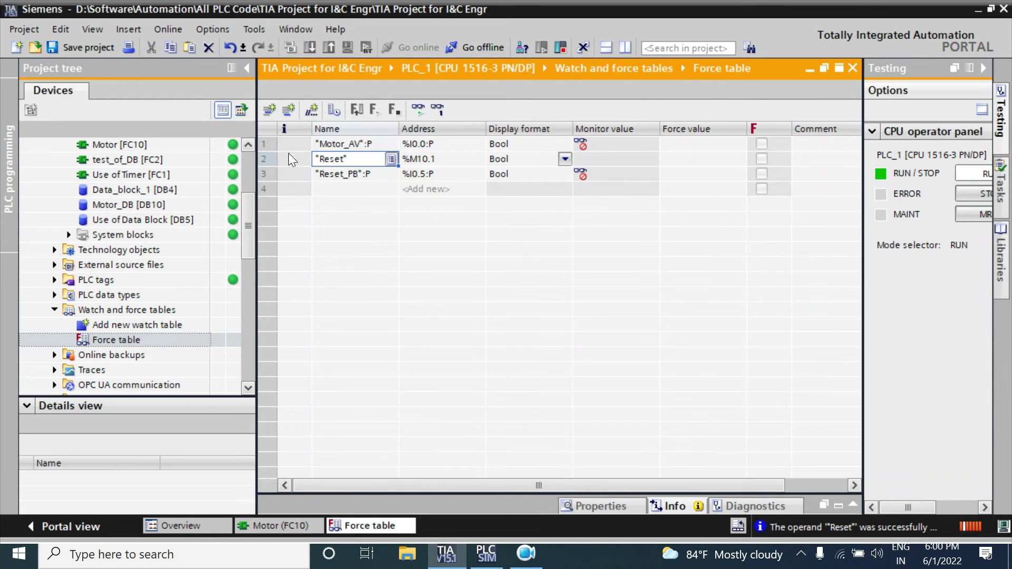
{"action": "left_click", "coordinate": [293, 156]}
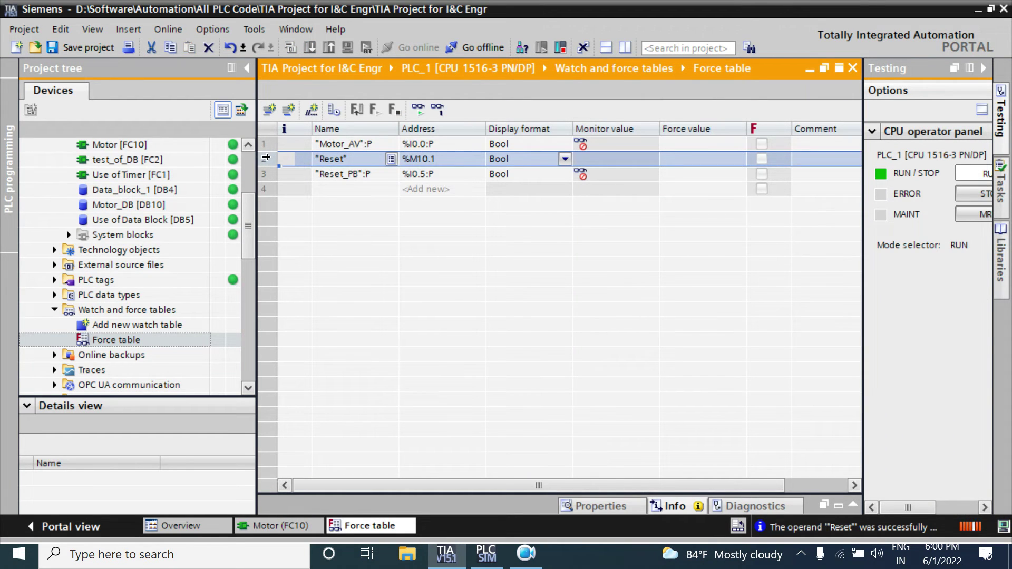
{"action": "right_click", "coordinate": [270, 159]}
{"action": "mouse_move", "coordinate": [296, 163]}
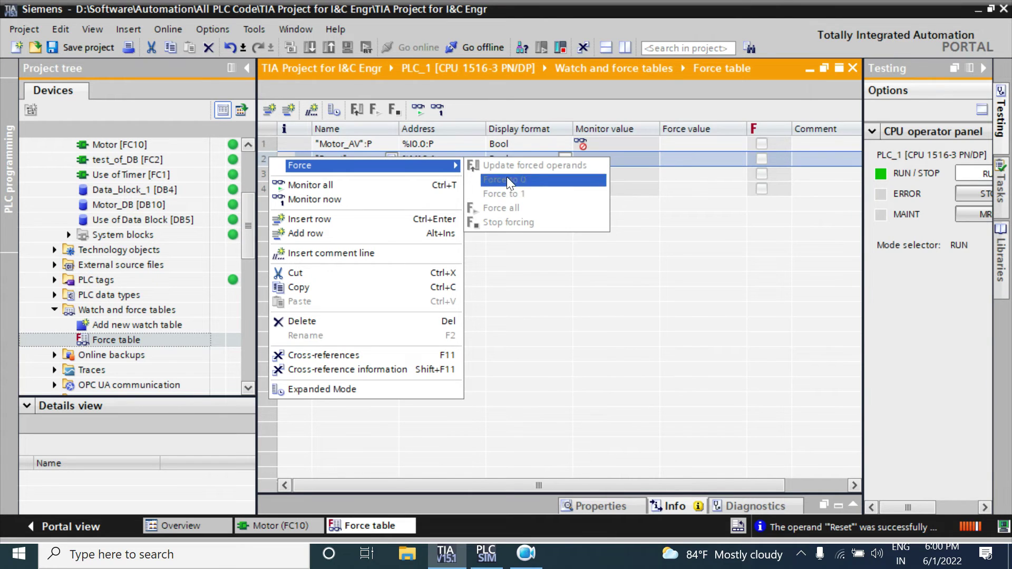
{"action": "left_click", "coordinate": [520, 319]}
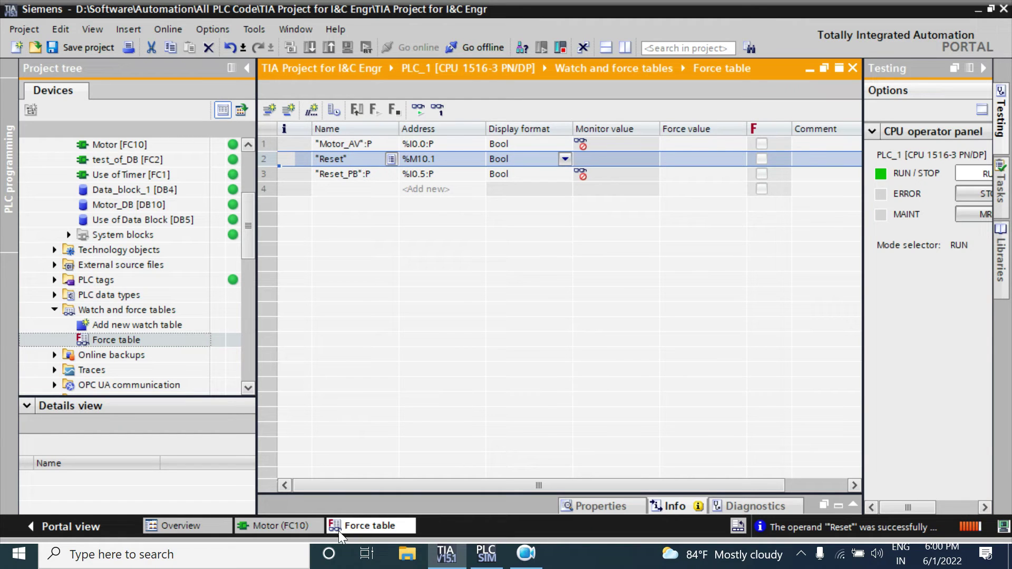
{"action": "left_click", "coordinate": [304, 525]}
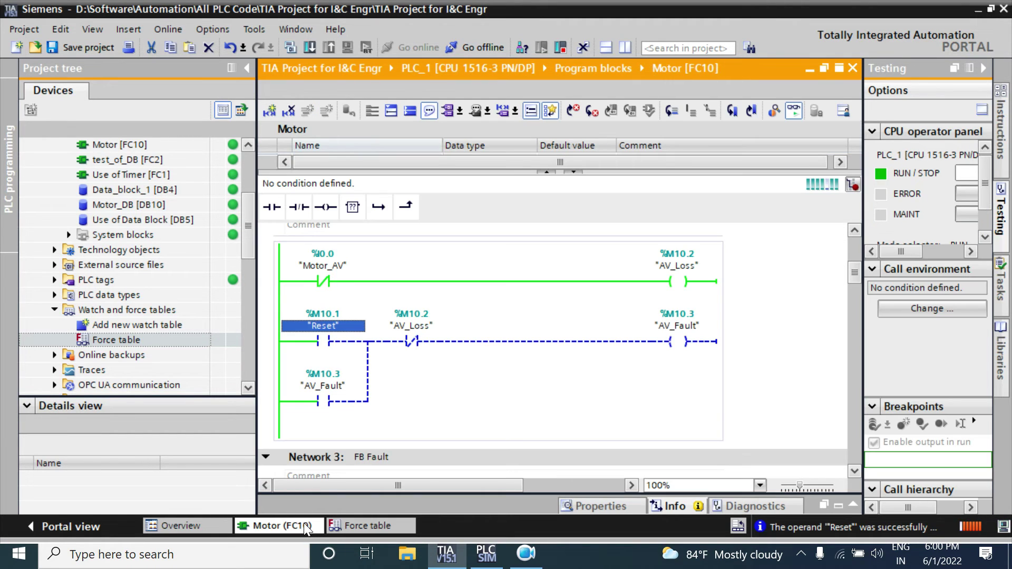
- Modify the Motor_AV contact to 1 from the ladder and go back to the Force table
{"action": "right_click", "coordinate": [324, 264]}
{"action": "mouse_move", "coordinate": [351, 277]}
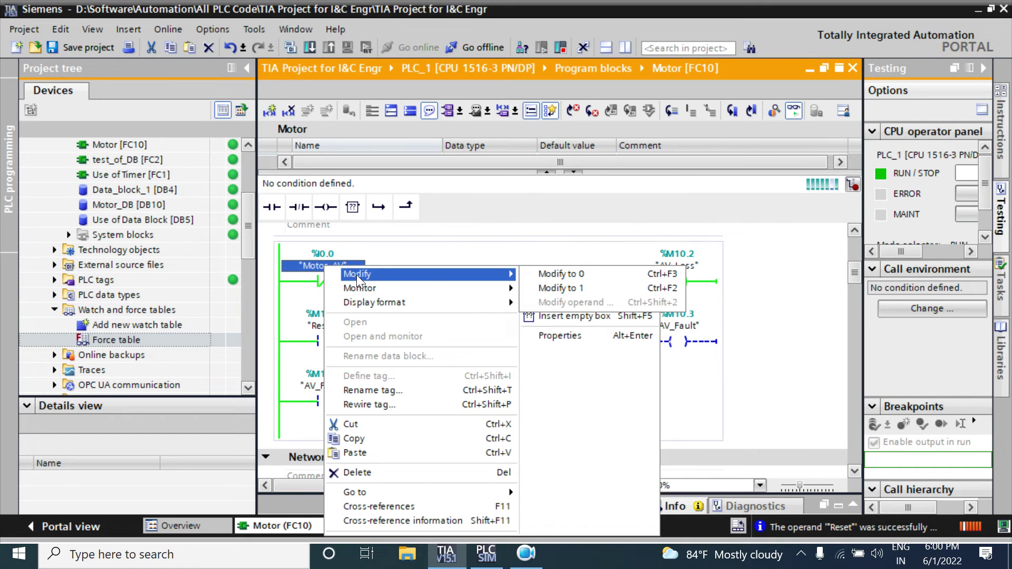
{"action": "left_click", "coordinate": [563, 289]}
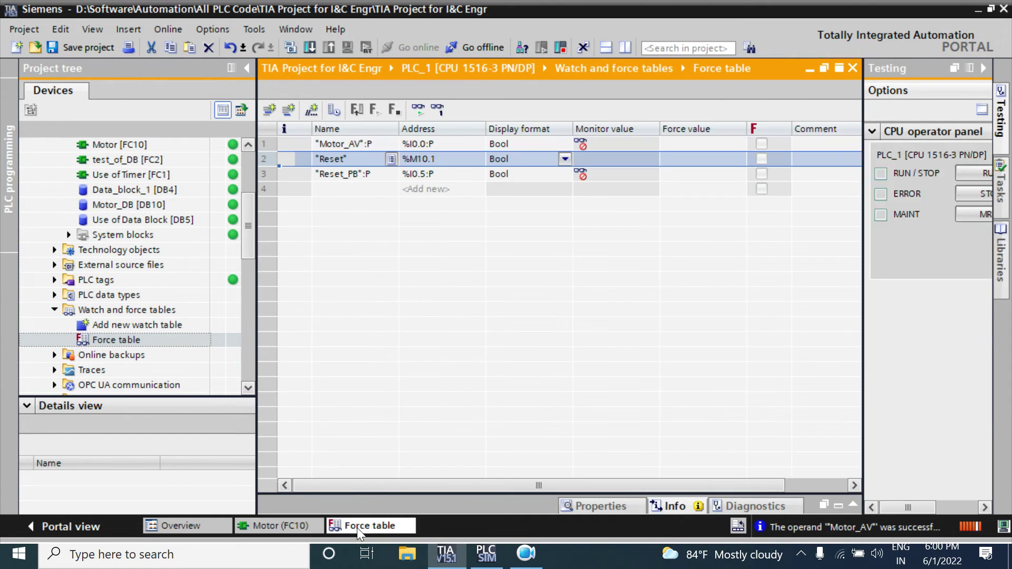
{"action": "left_click", "coordinate": [356, 526]}
- Force Motor_AV (%I0.0) to 1 from Force table row 1, confirming the force prompt
{"action": "left_click", "coordinate": [280, 144]}
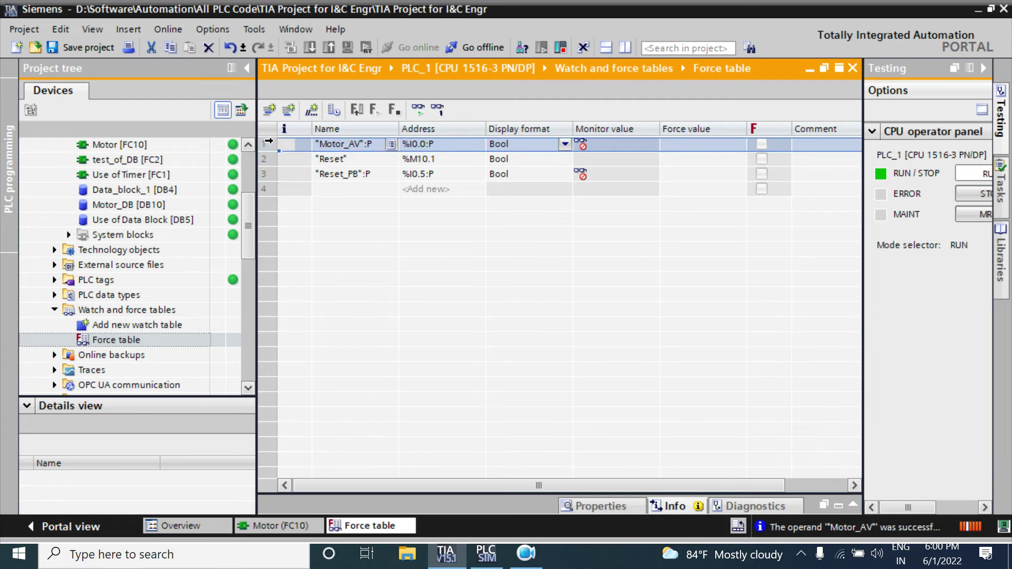
{"action": "right_click", "coordinate": [274, 142]}
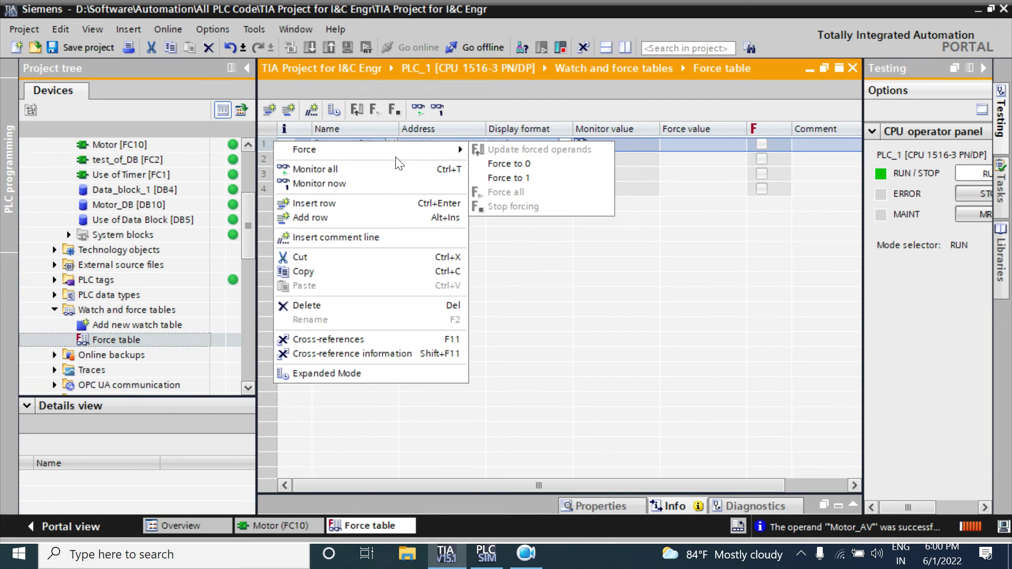
{"action": "left_click", "coordinate": [521, 179]}
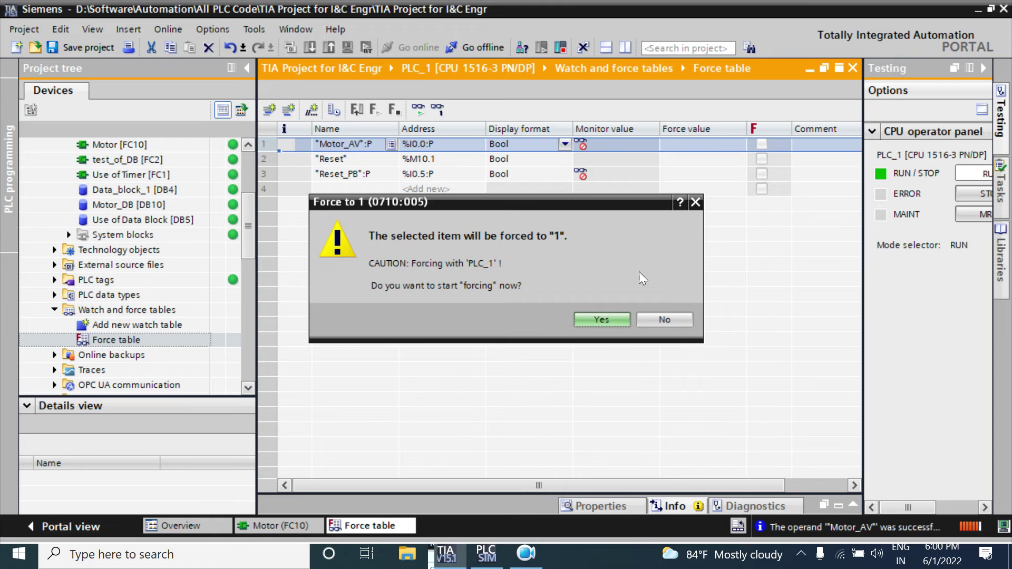
{"action": "left_click", "coordinate": [601, 319]}
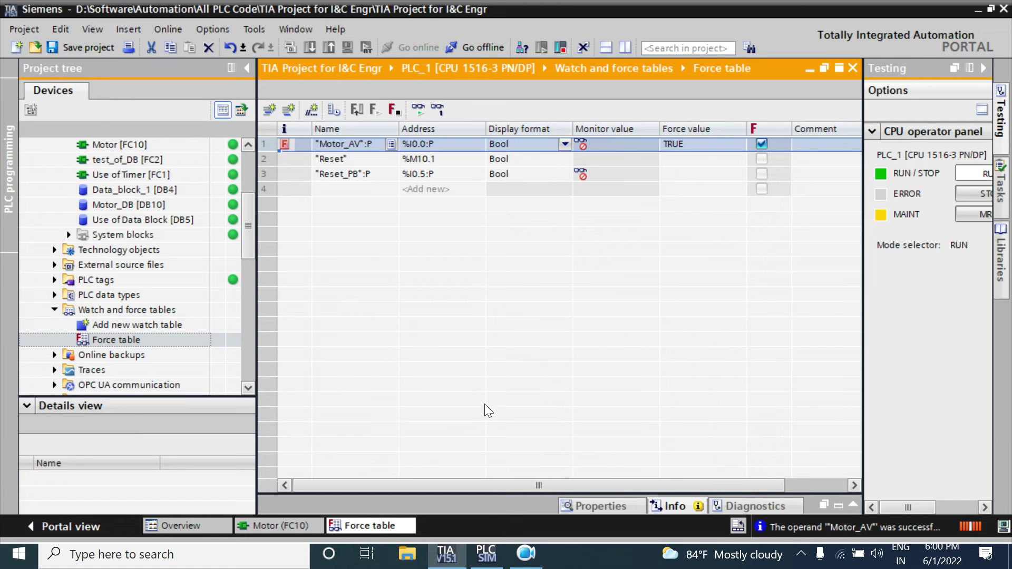
{"action": "left_click", "coordinate": [308, 525]}
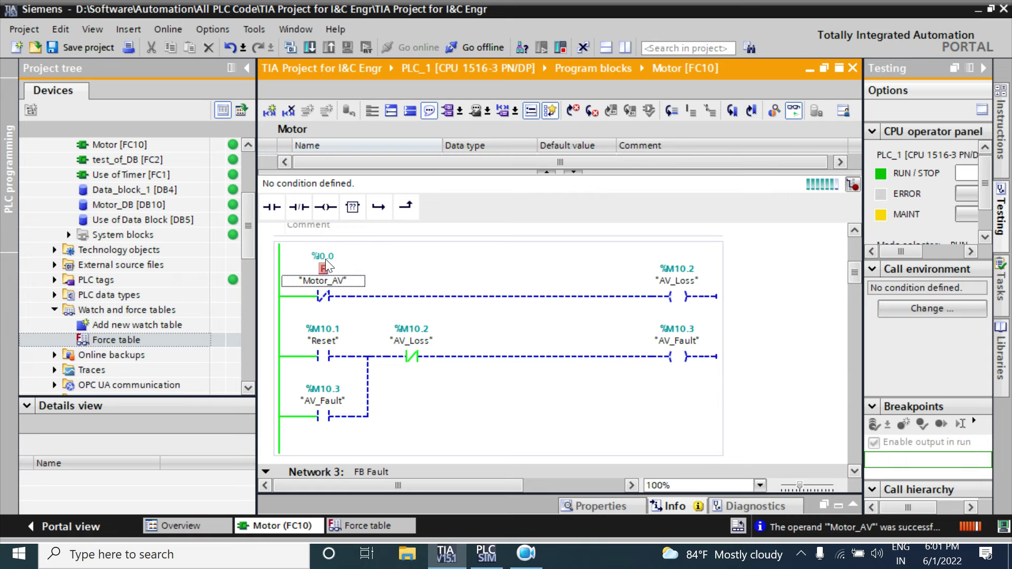
- Open Show all tags under PLC tags, turn on Monitor all, and select Motor_AV in row 15
{"action": "left_click_drag", "start_coordinate": [249, 226], "coordinate": [233, 255]}
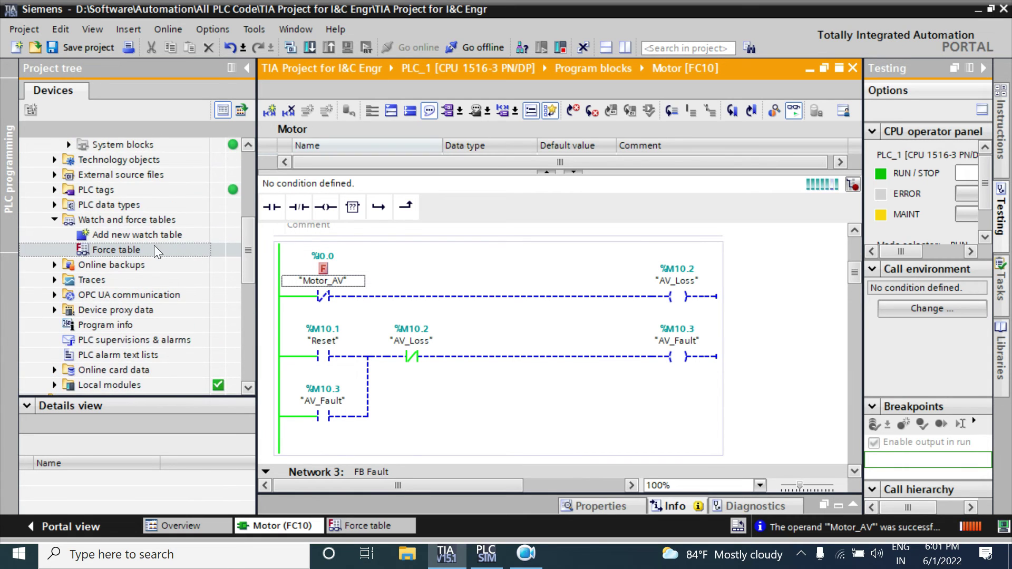
{"action": "left_click", "coordinate": [54, 189]}
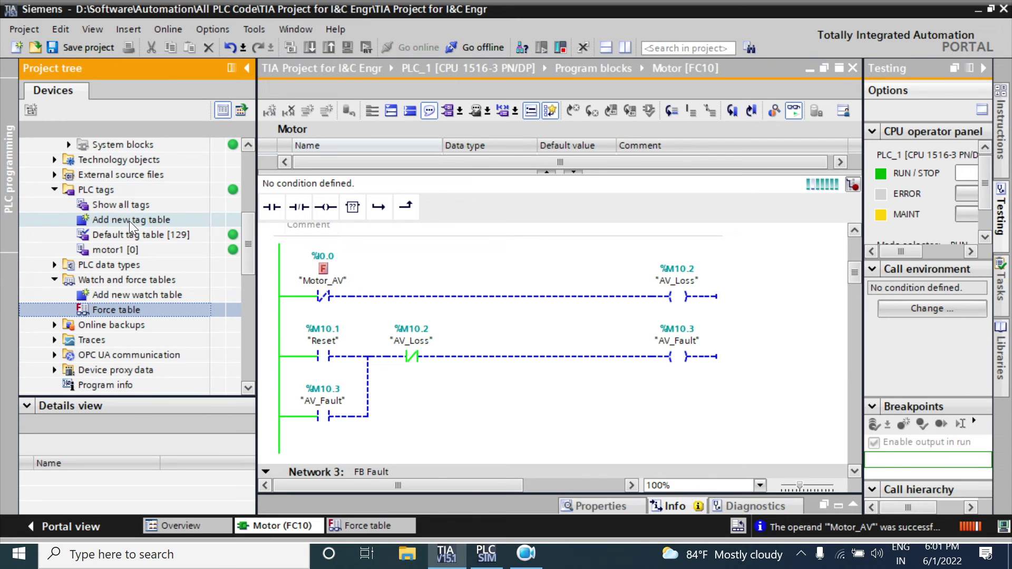
{"action": "double_click", "coordinate": [132, 204]}
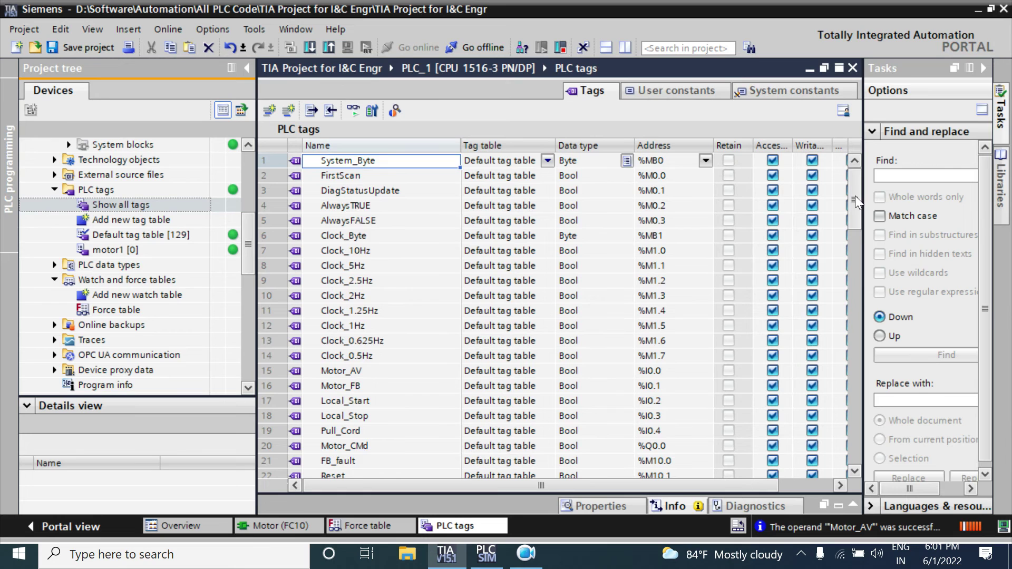
{"action": "left_click_drag", "start_coordinate": [855, 195], "coordinate": [855, 211]}
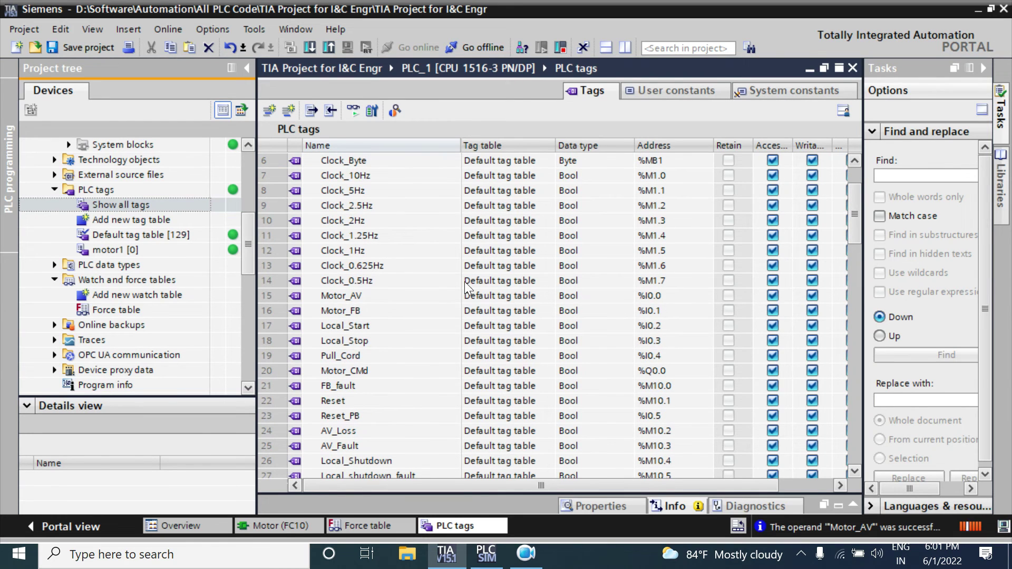
{"action": "left_click", "coordinate": [387, 301]}
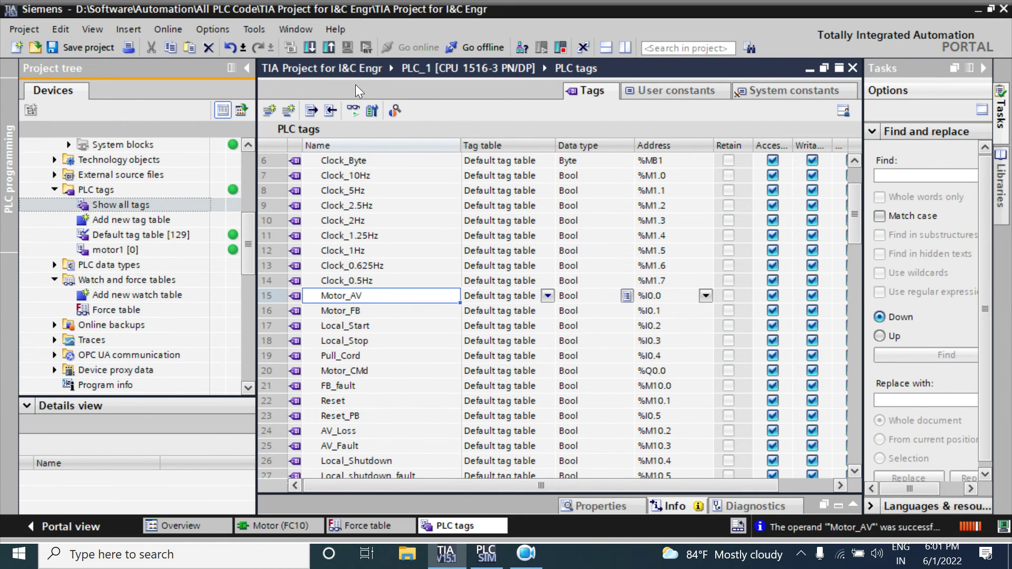
{"action": "left_click", "coordinate": [353, 112]}
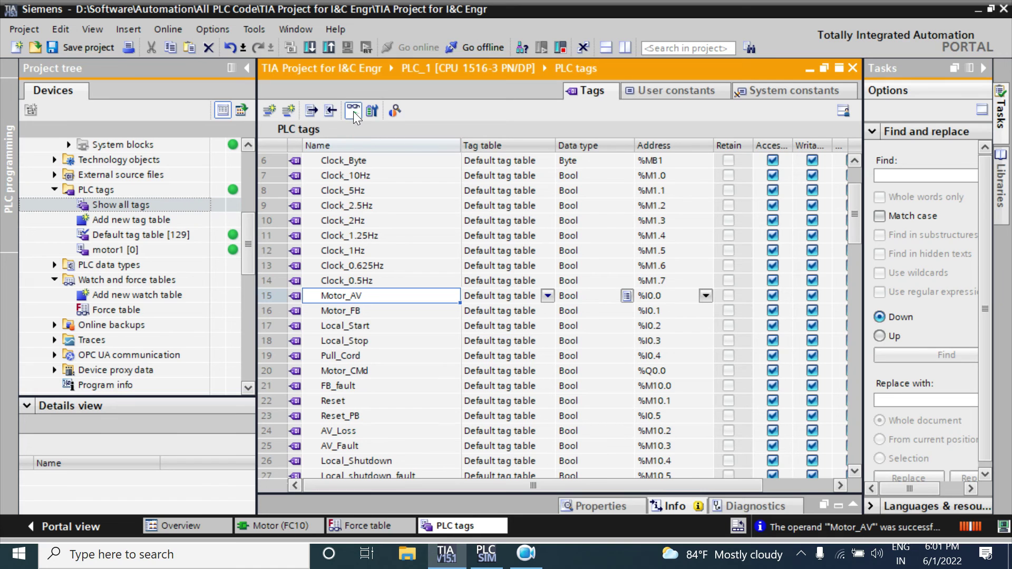
{"action": "left_click", "coordinate": [265, 296]}
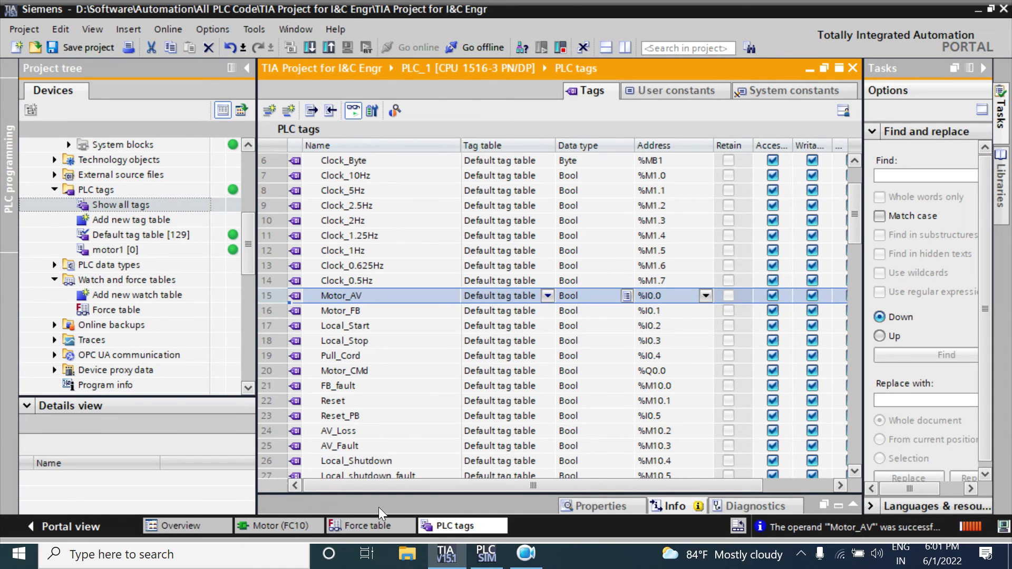
- Scroll to the Monitor value column to confirm Motor_AV reads forced TRUE, then return to the ladder
{"action": "left_click_drag", "start_coordinate": [391, 486], "coordinate": [447, 489]}
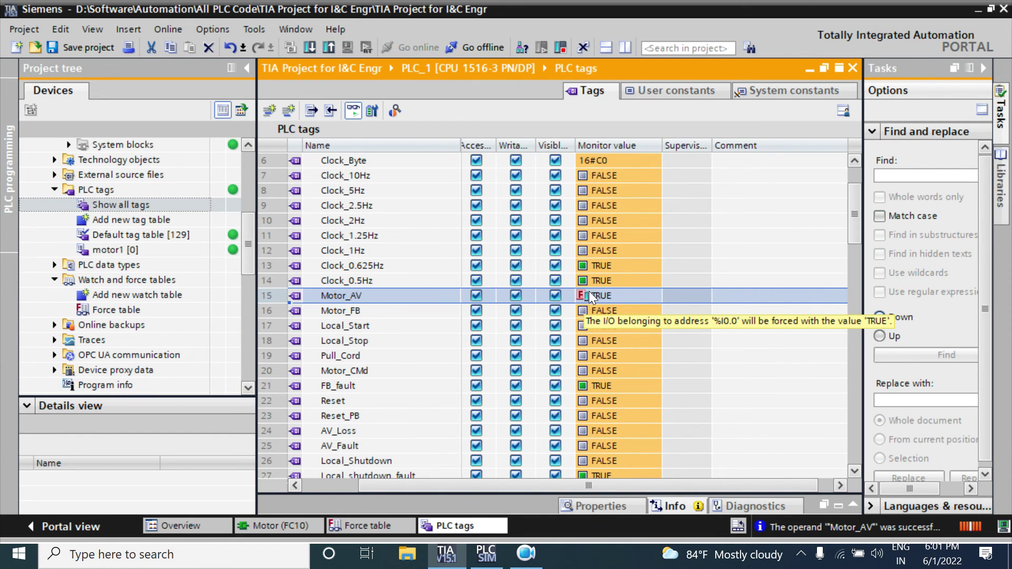
{"action": "left_click", "coordinate": [279, 526]}
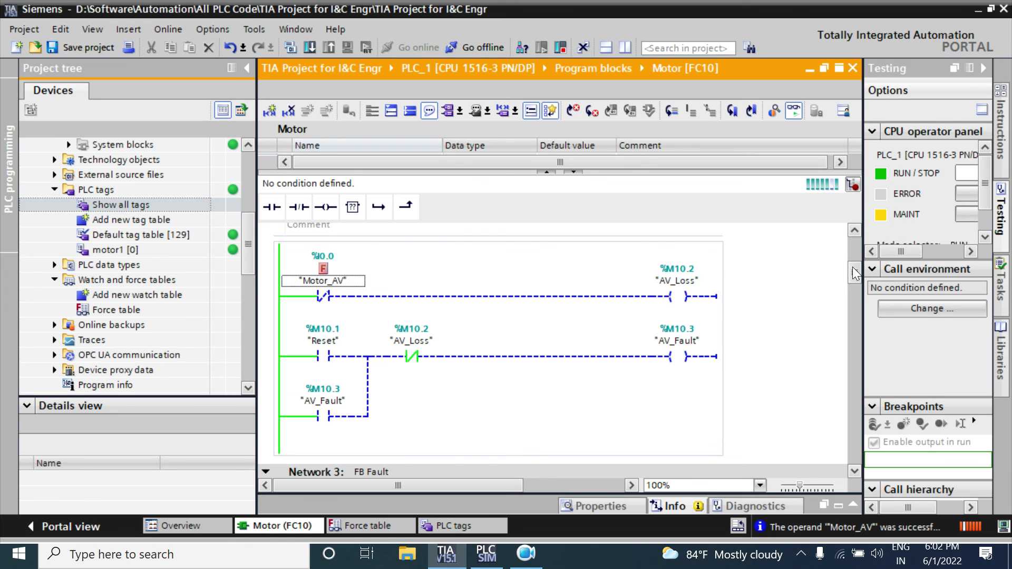
{"action": "left_click_drag", "start_coordinate": [855, 272], "coordinate": [846, 241]}
{"action": "scroll", "coordinate": [852, 229], "scroll_direction": "down", "scroll_amount": 5}
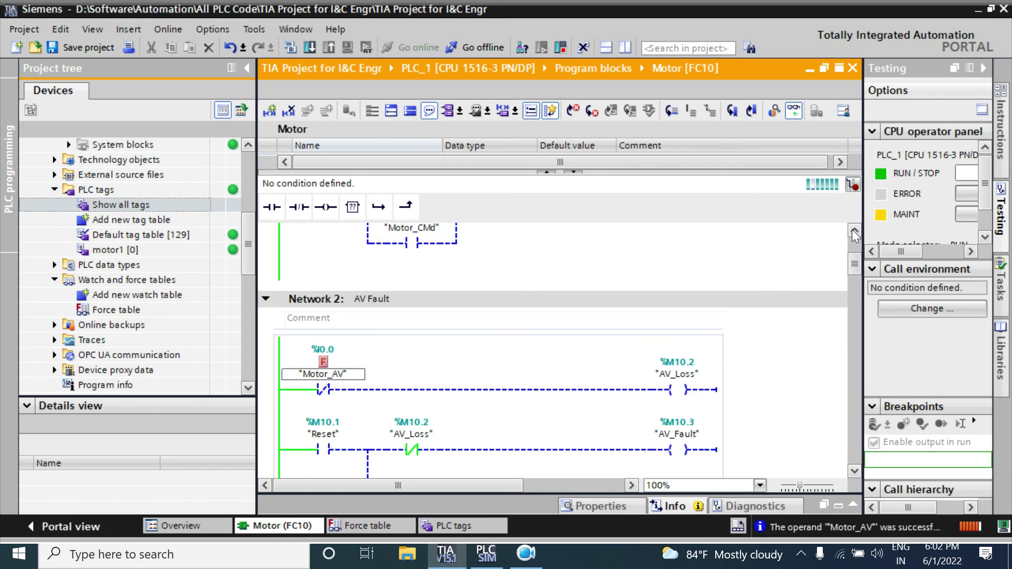
{"action": "left_click", "coordinate": [852, 468]}
{"action": "left_click", "coordinate": [854, 230]}
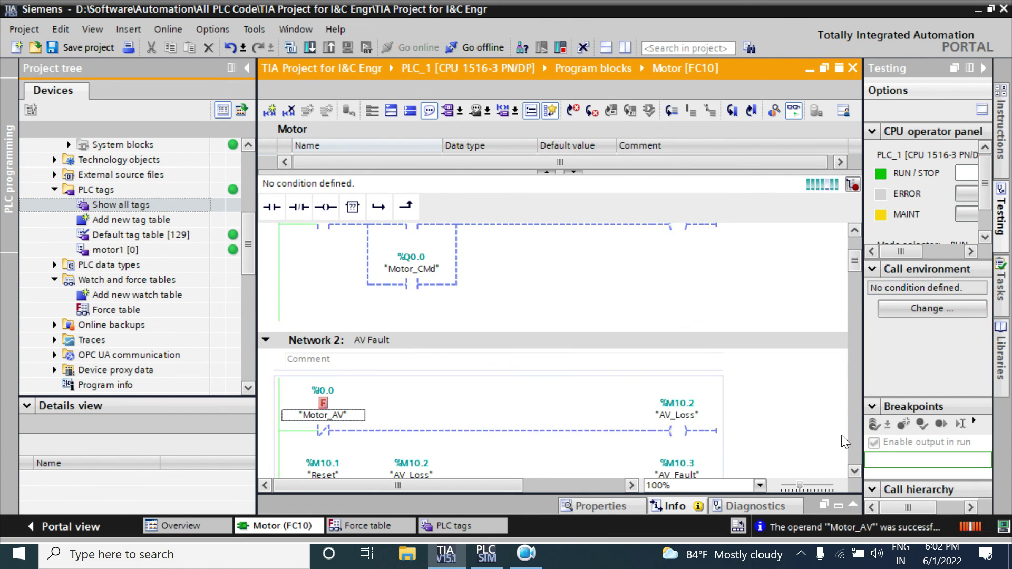
{"action": "double_click", "coordinate": [855, 472]}
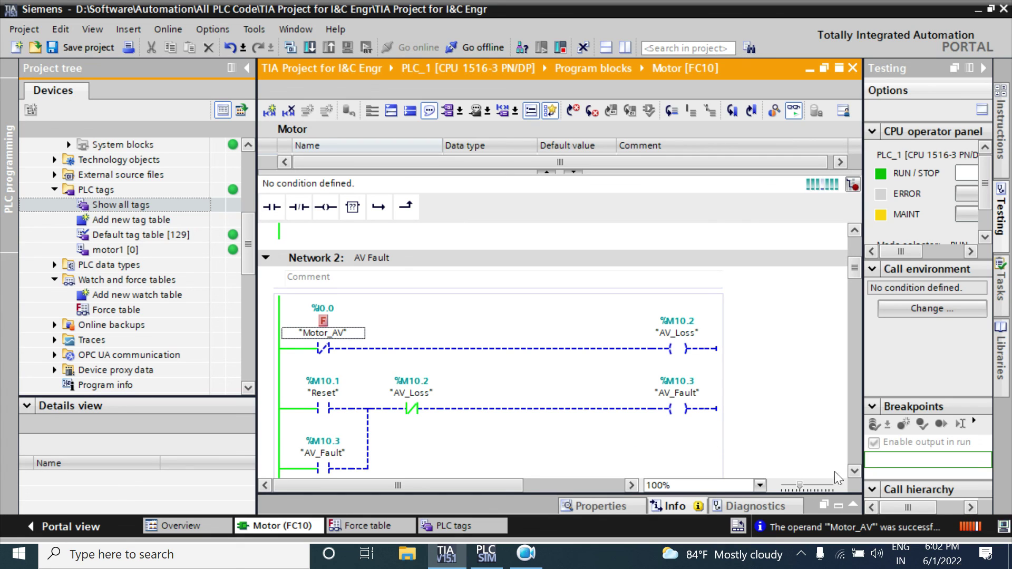